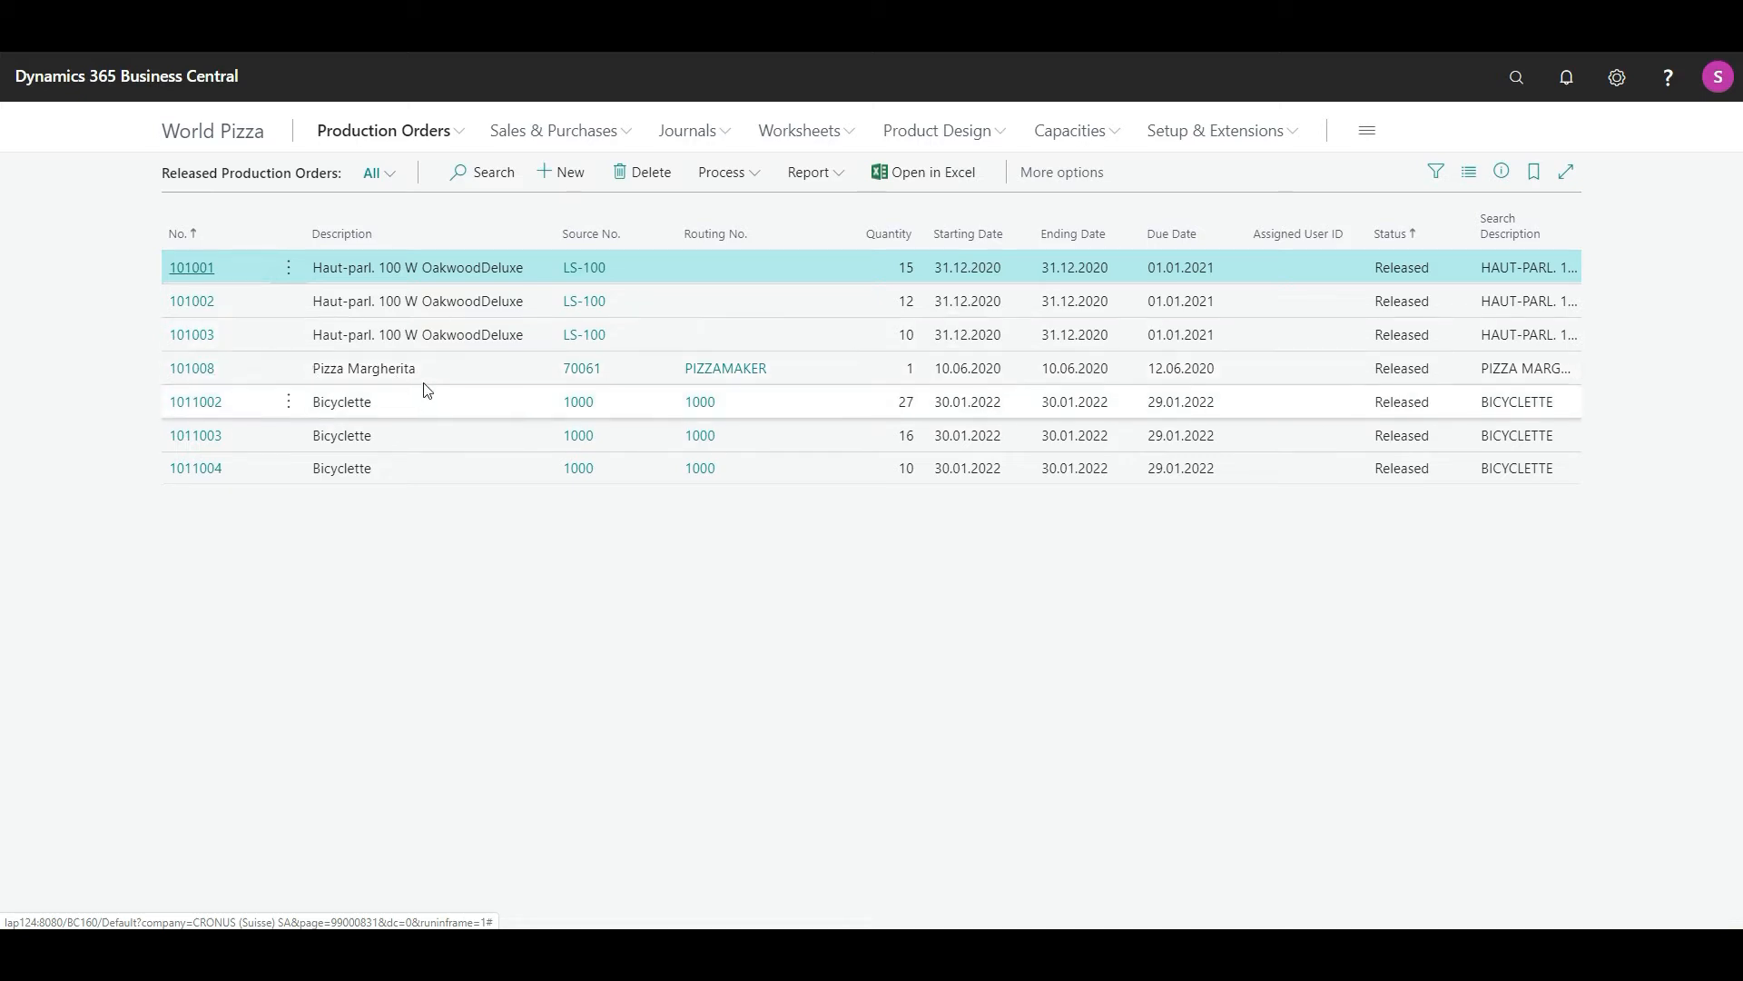
Step: Open the Pizza Margherita released production order and bring up the Production Journal for its item line
click(193, 371)
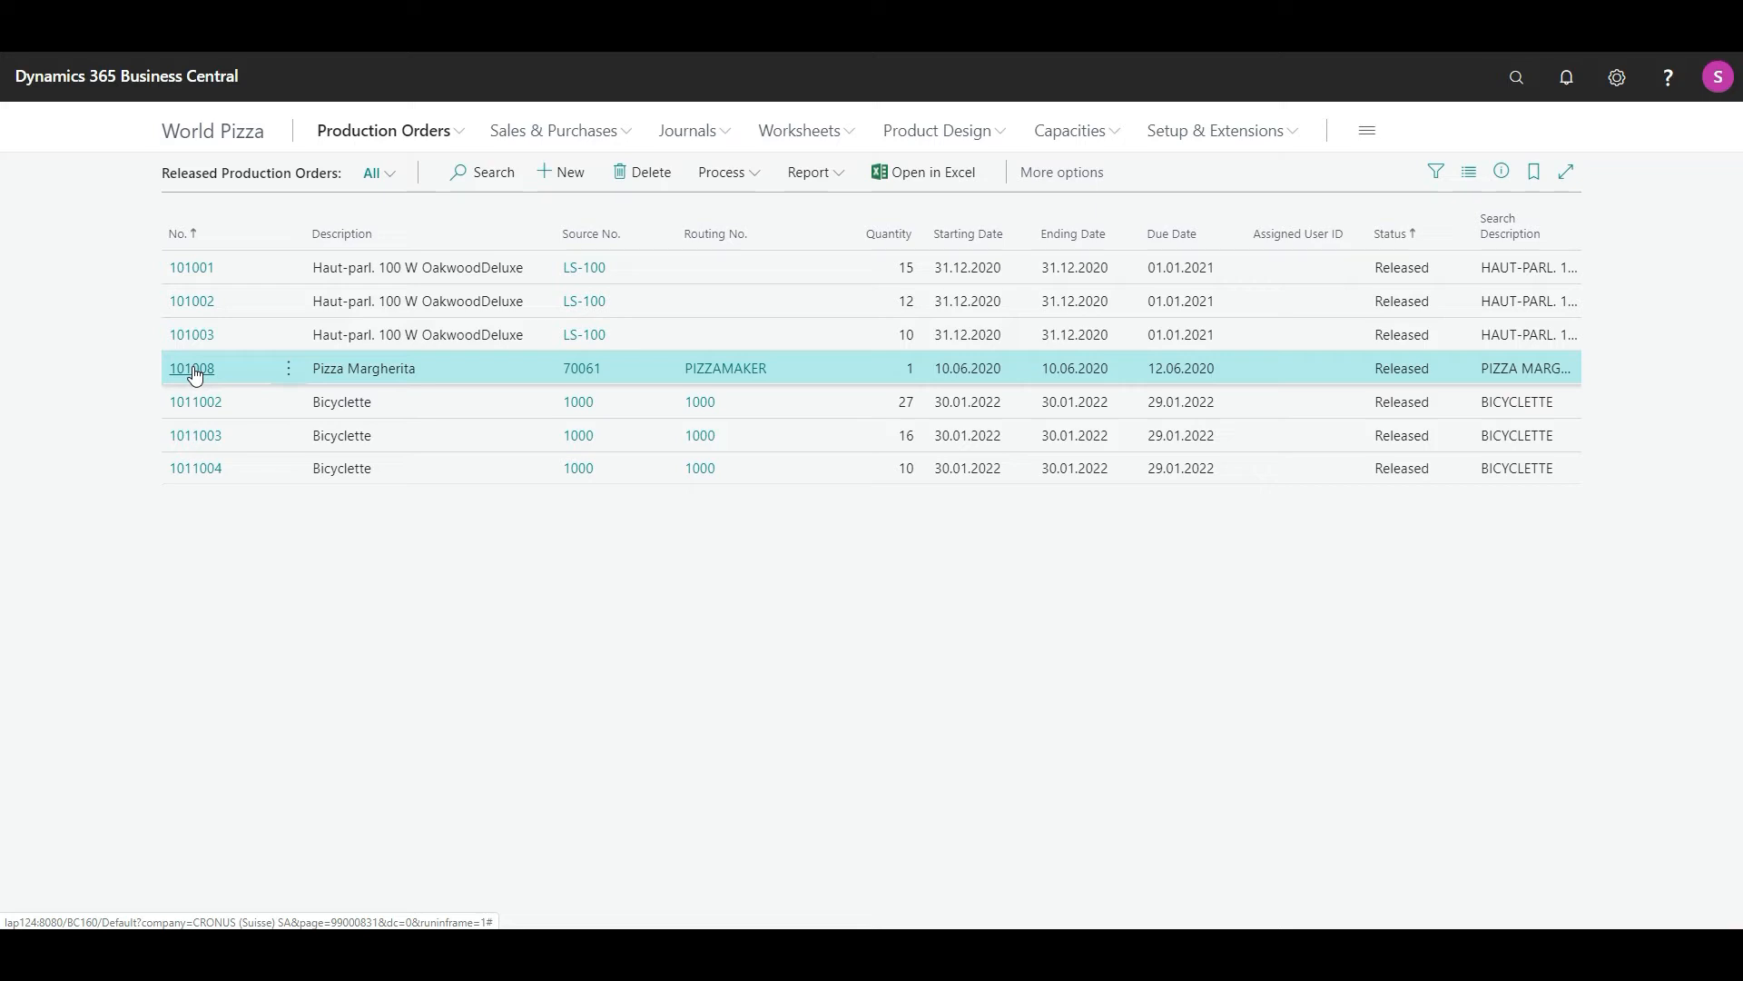
click(193, 368)
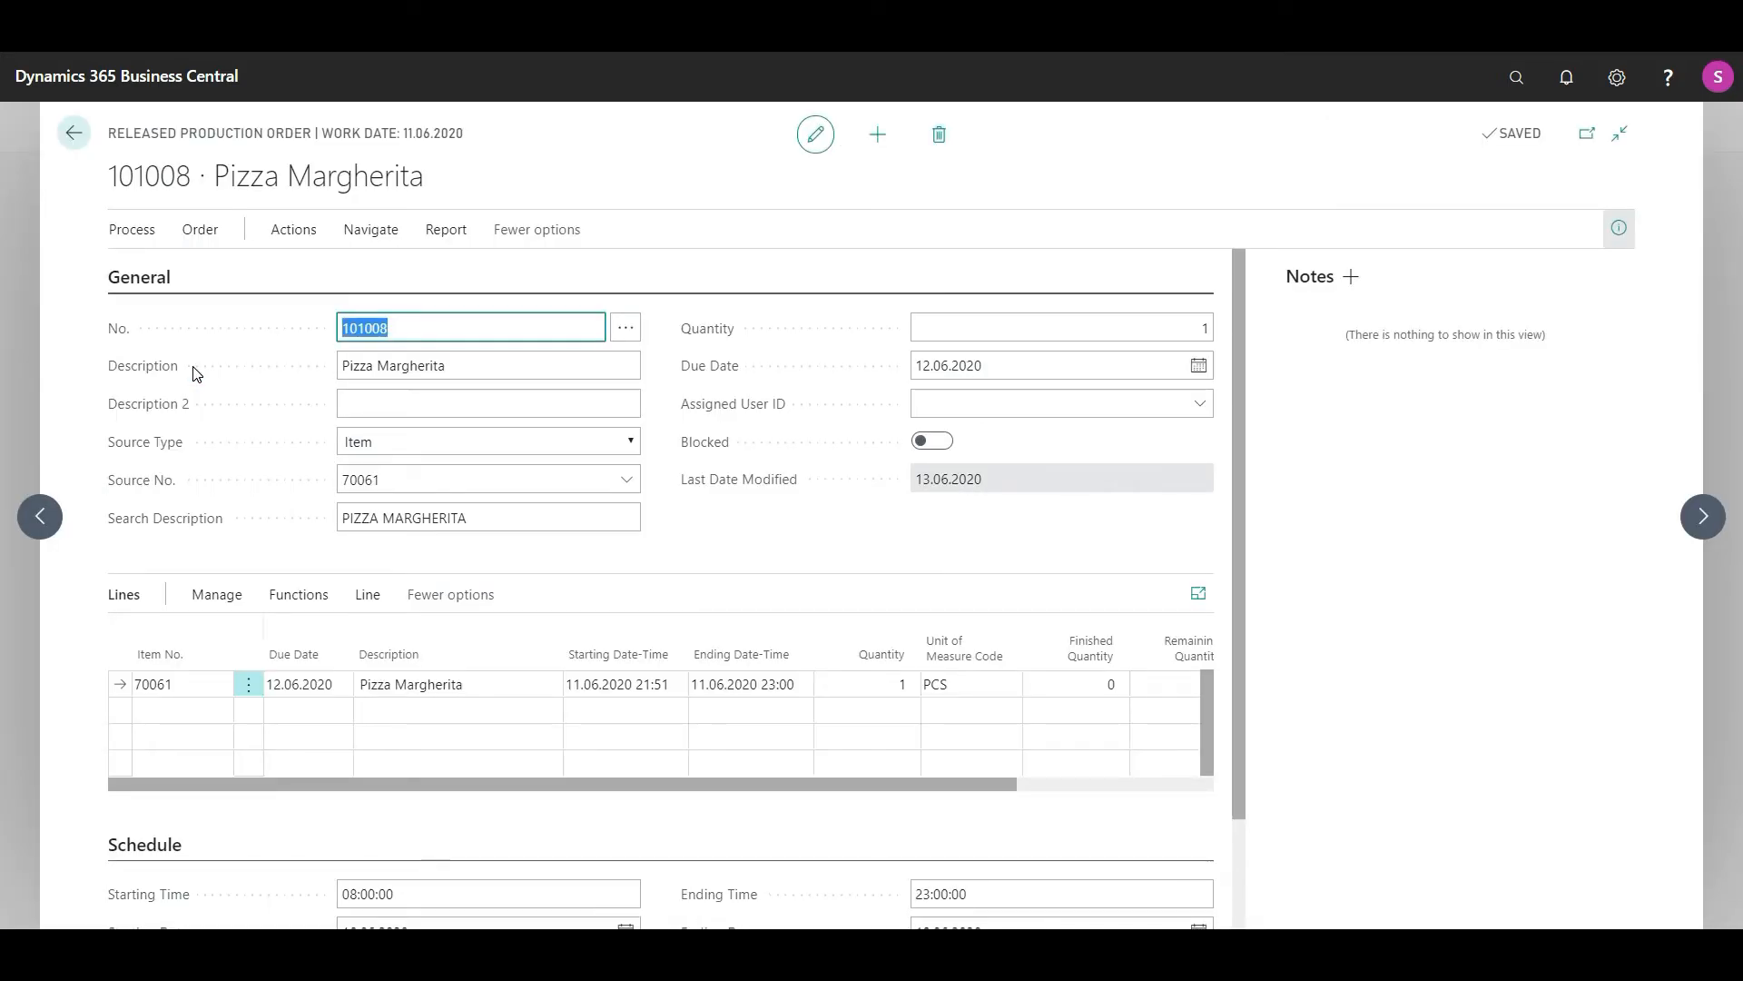
click(371, 595)
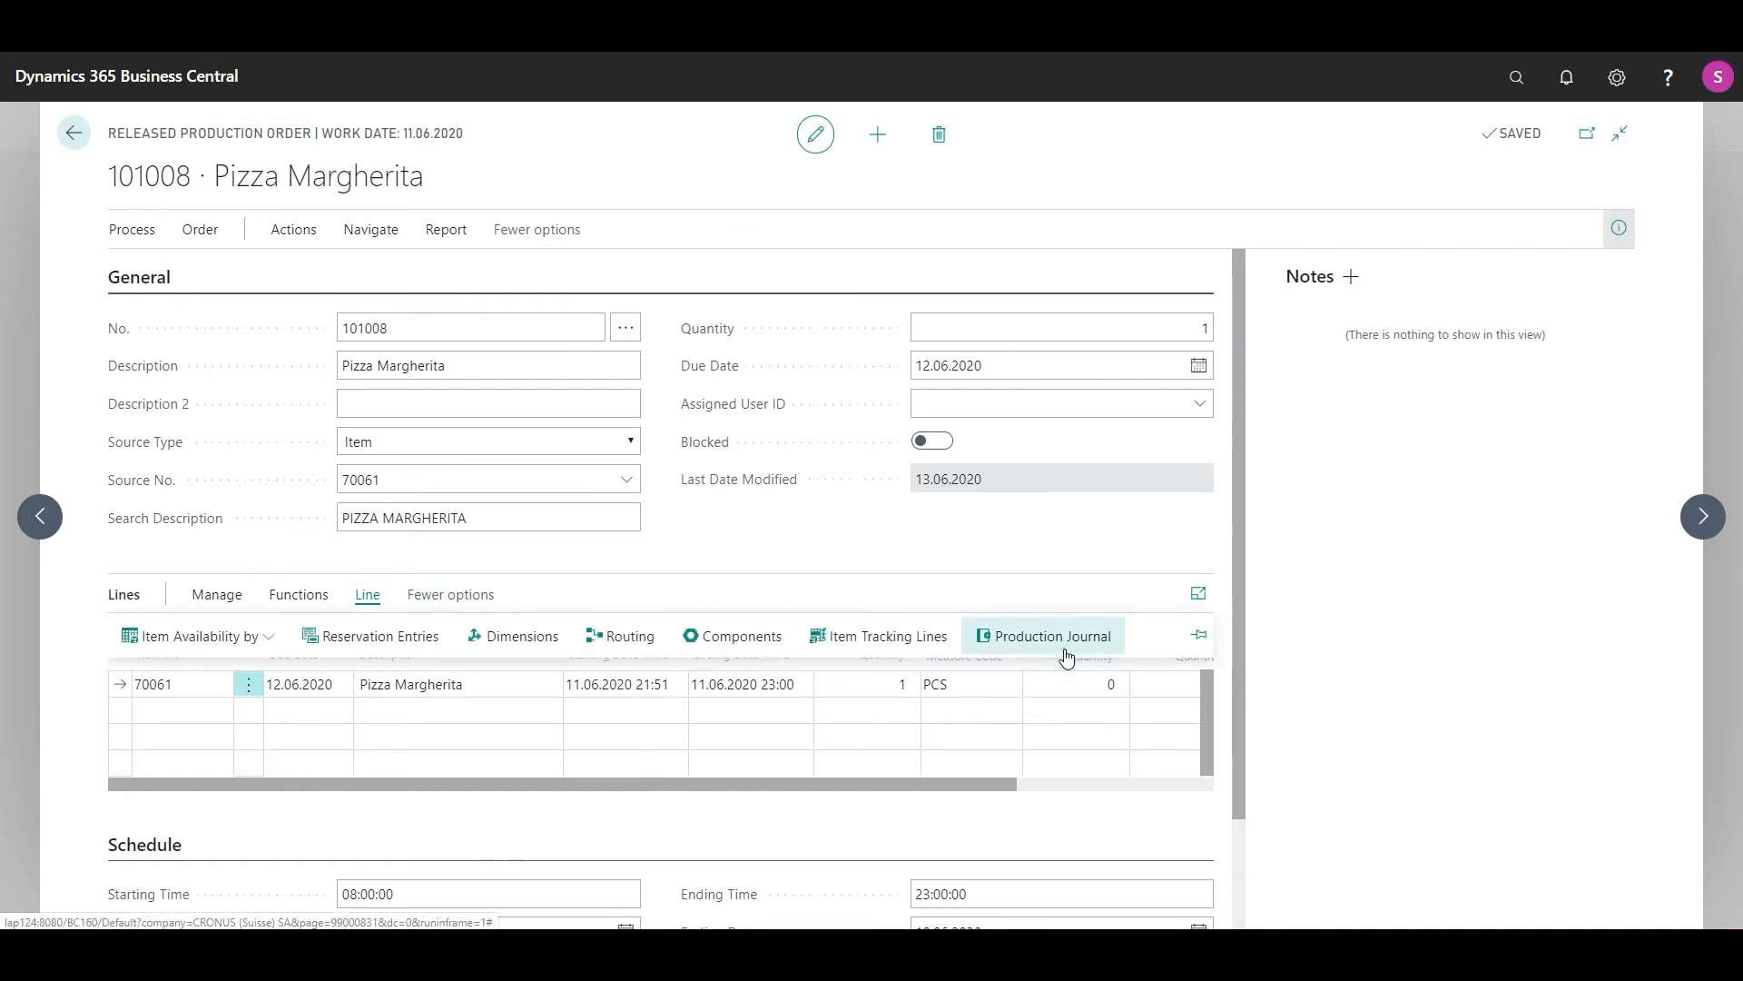
mouse_move(1066, 655)
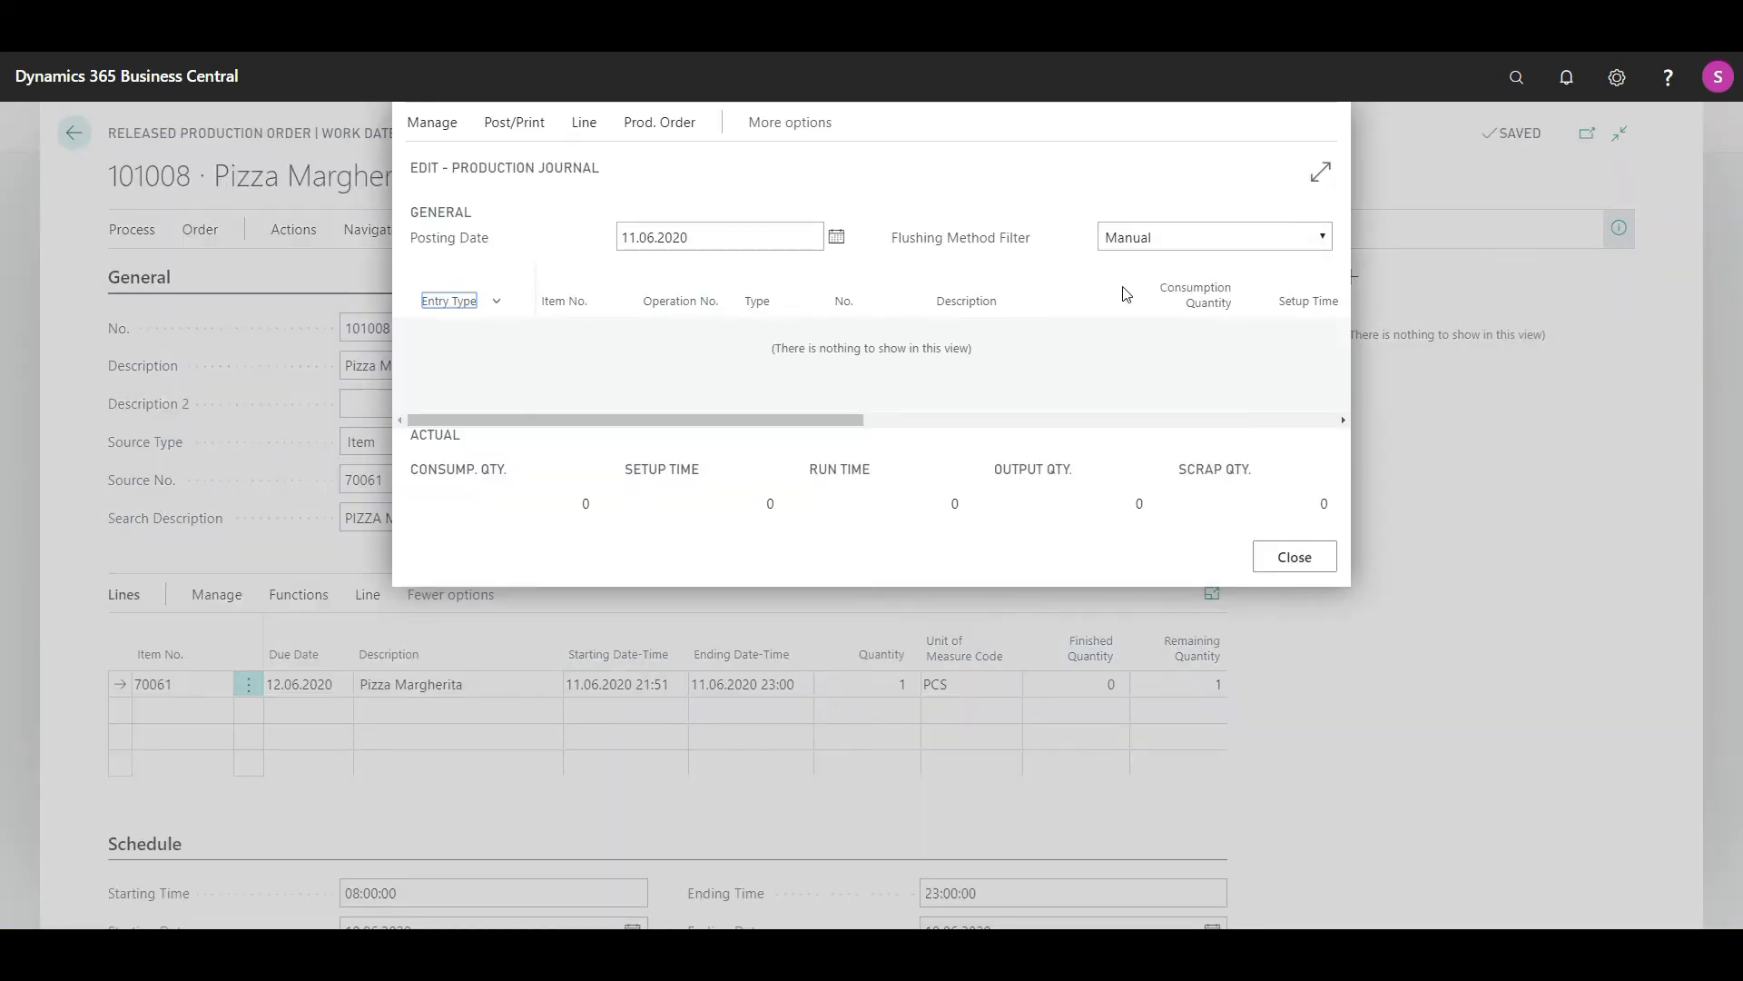
Step: Set the production journal's Flushing Method Filter to All Methods and look over the journal lines
click(1183, 243)
click(1164, 354)
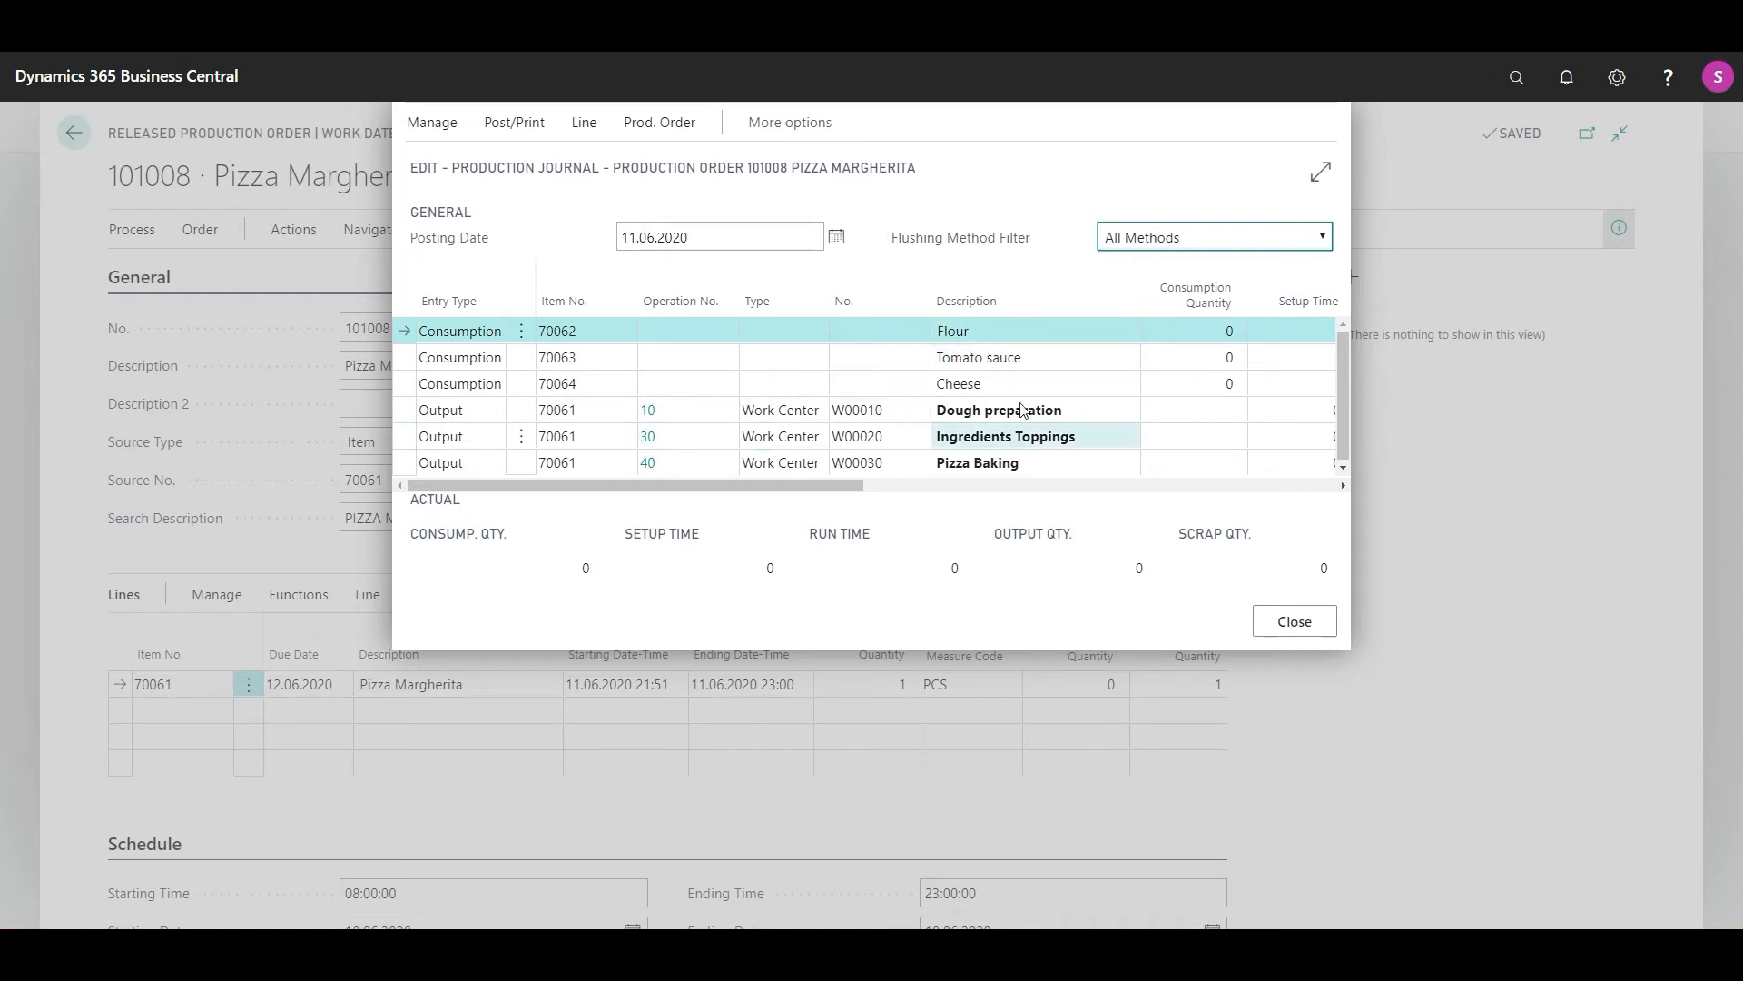
drag(857, 494, 436, 484)
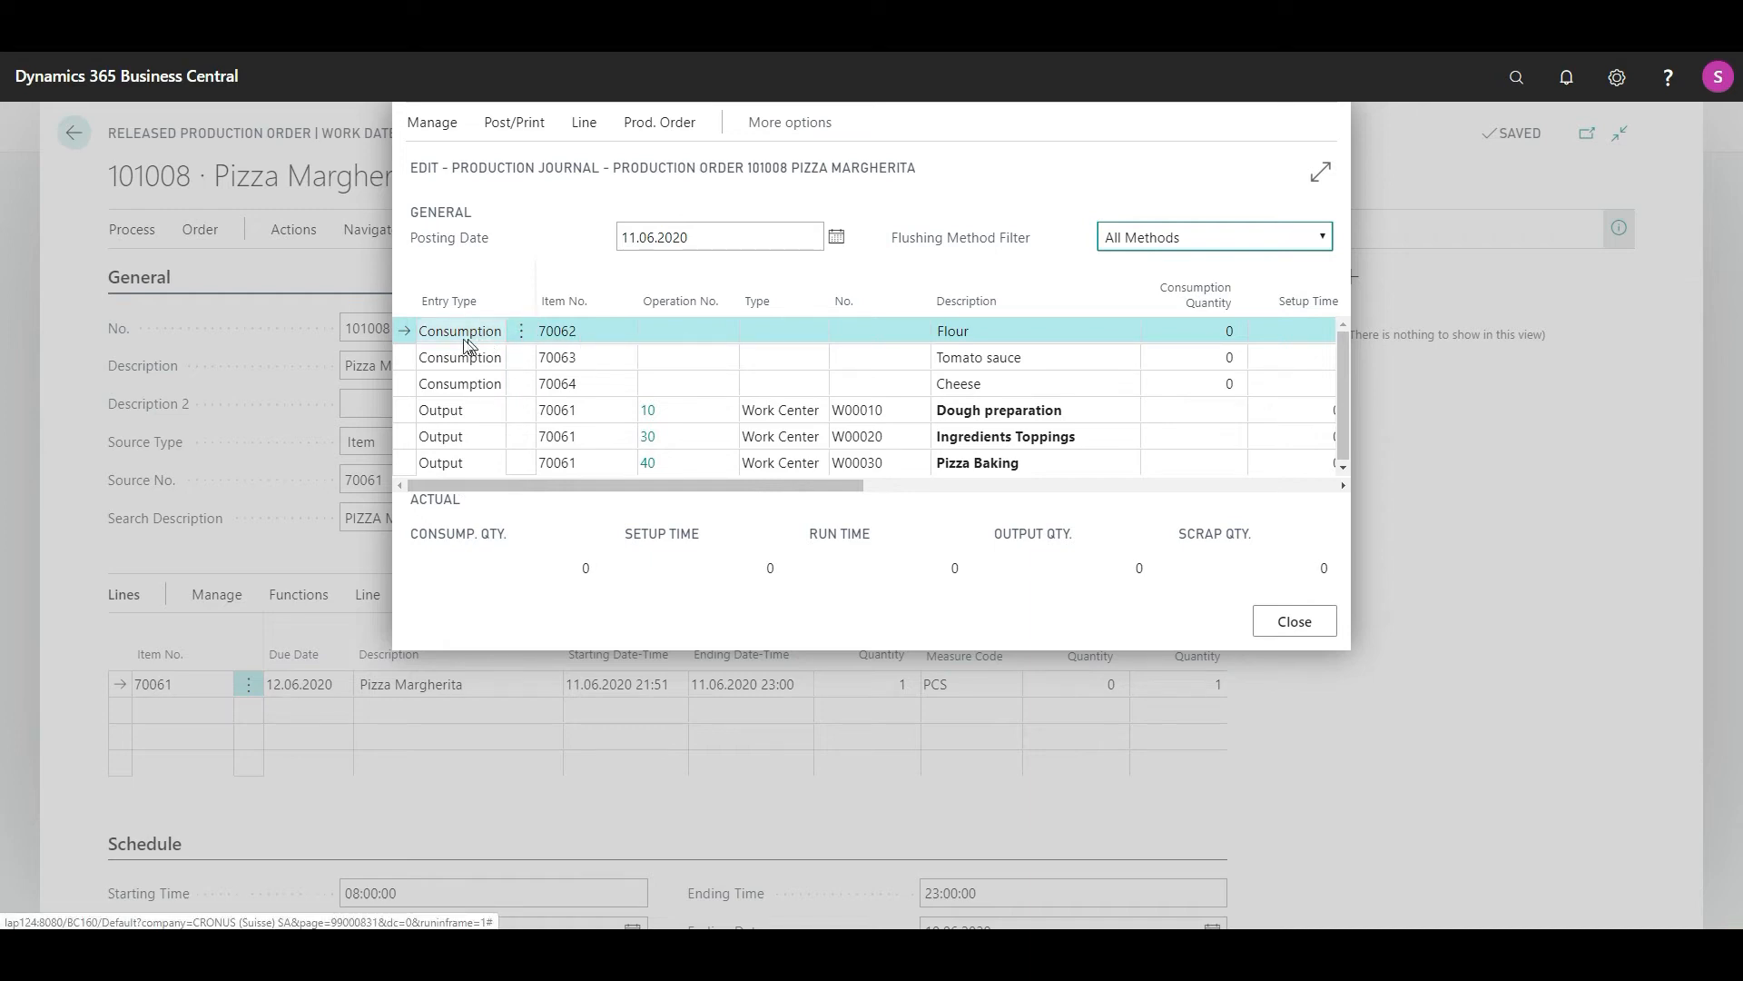
Step: Delete the Tomato sauce, Cheese, Ingredients Toppings and Pizza Baking lines from the production journal
click(408, 334)
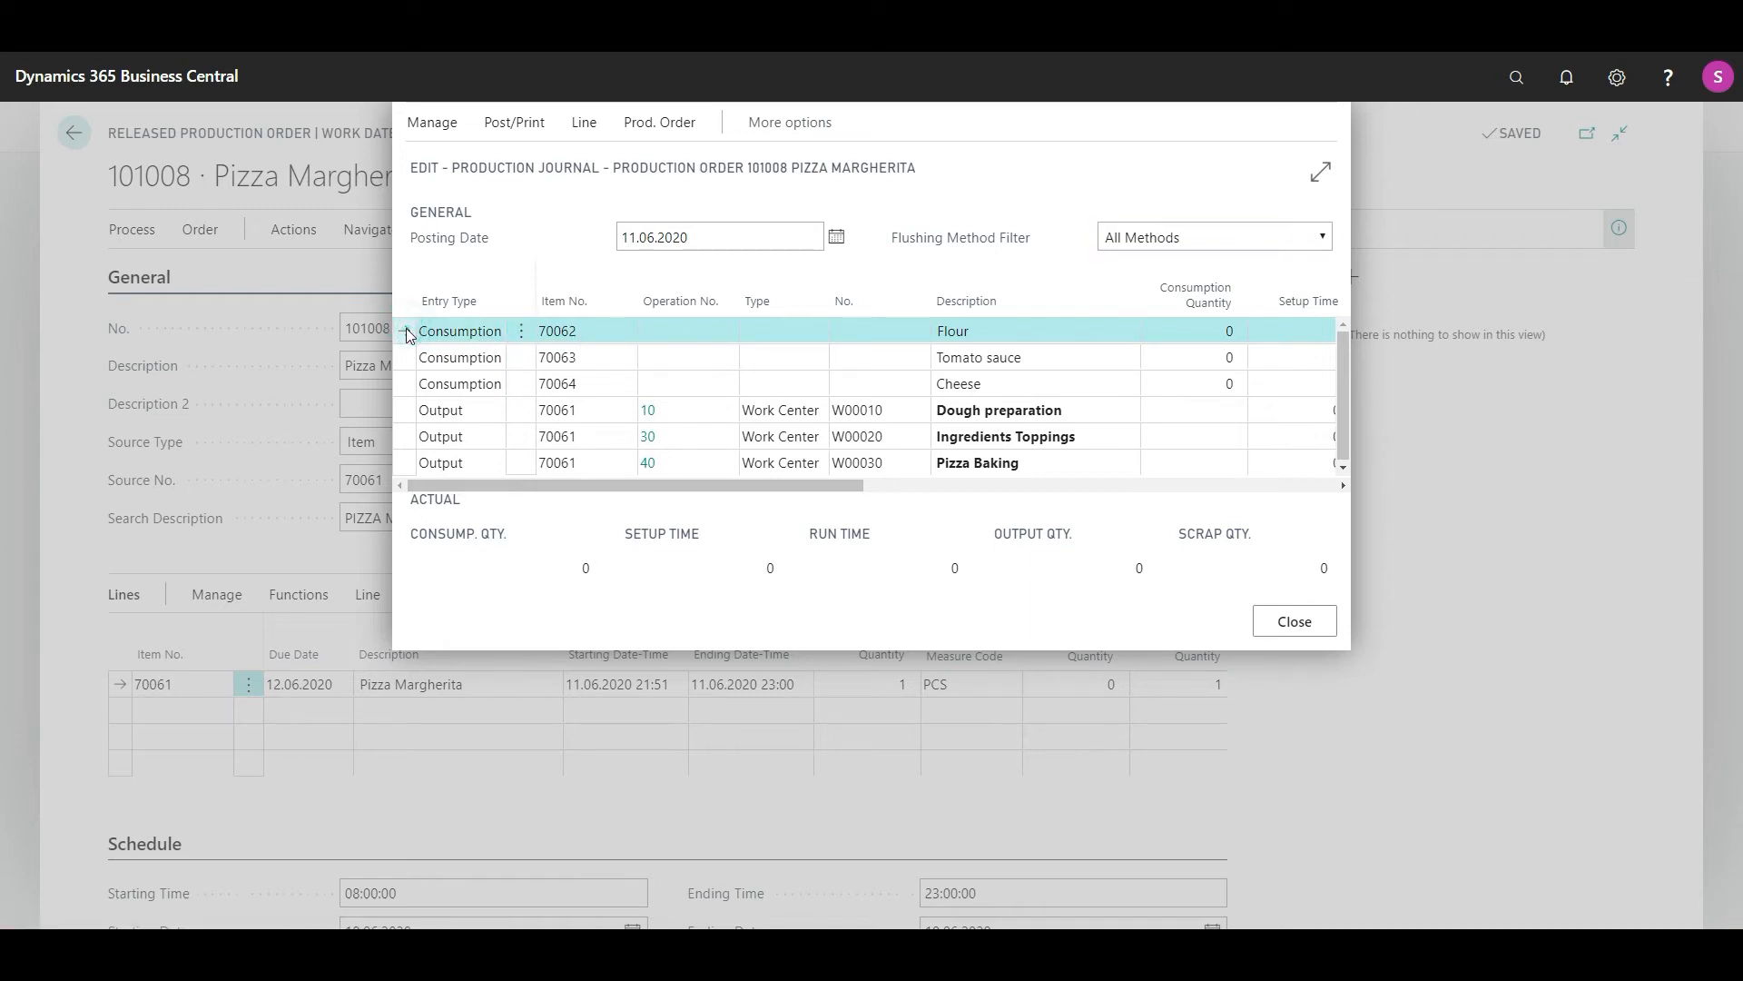
click(522, 334)
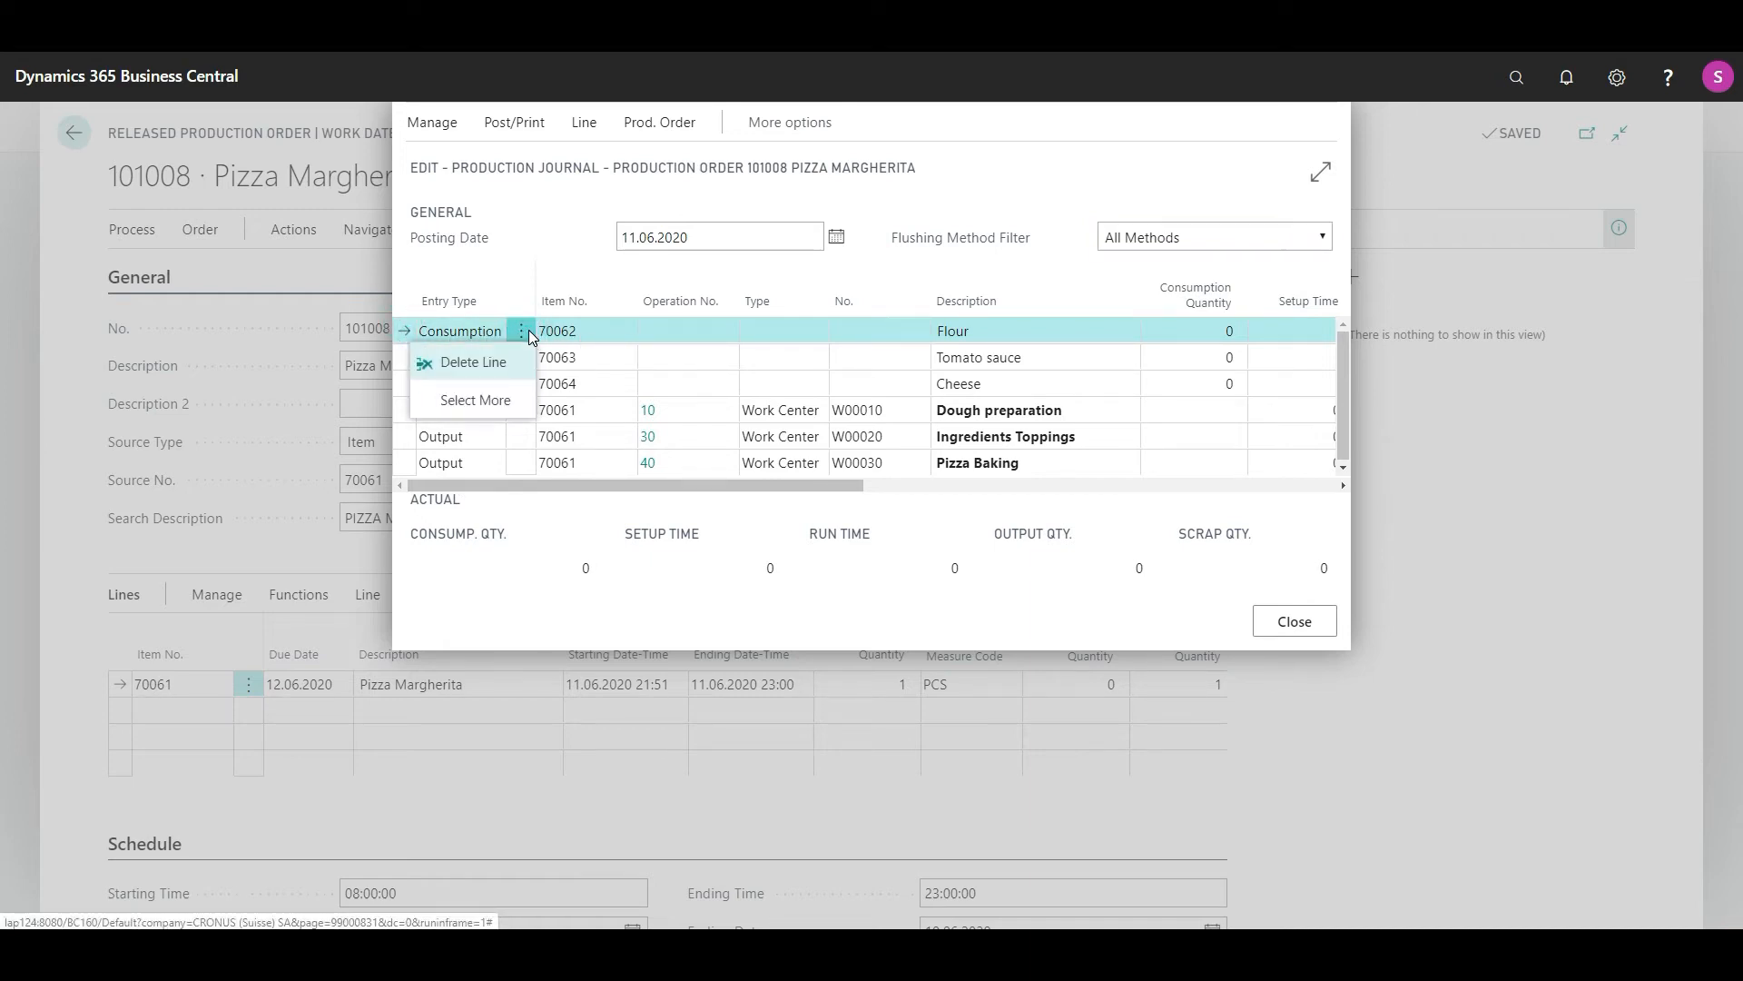
click(477, 400)
click(436, 358)
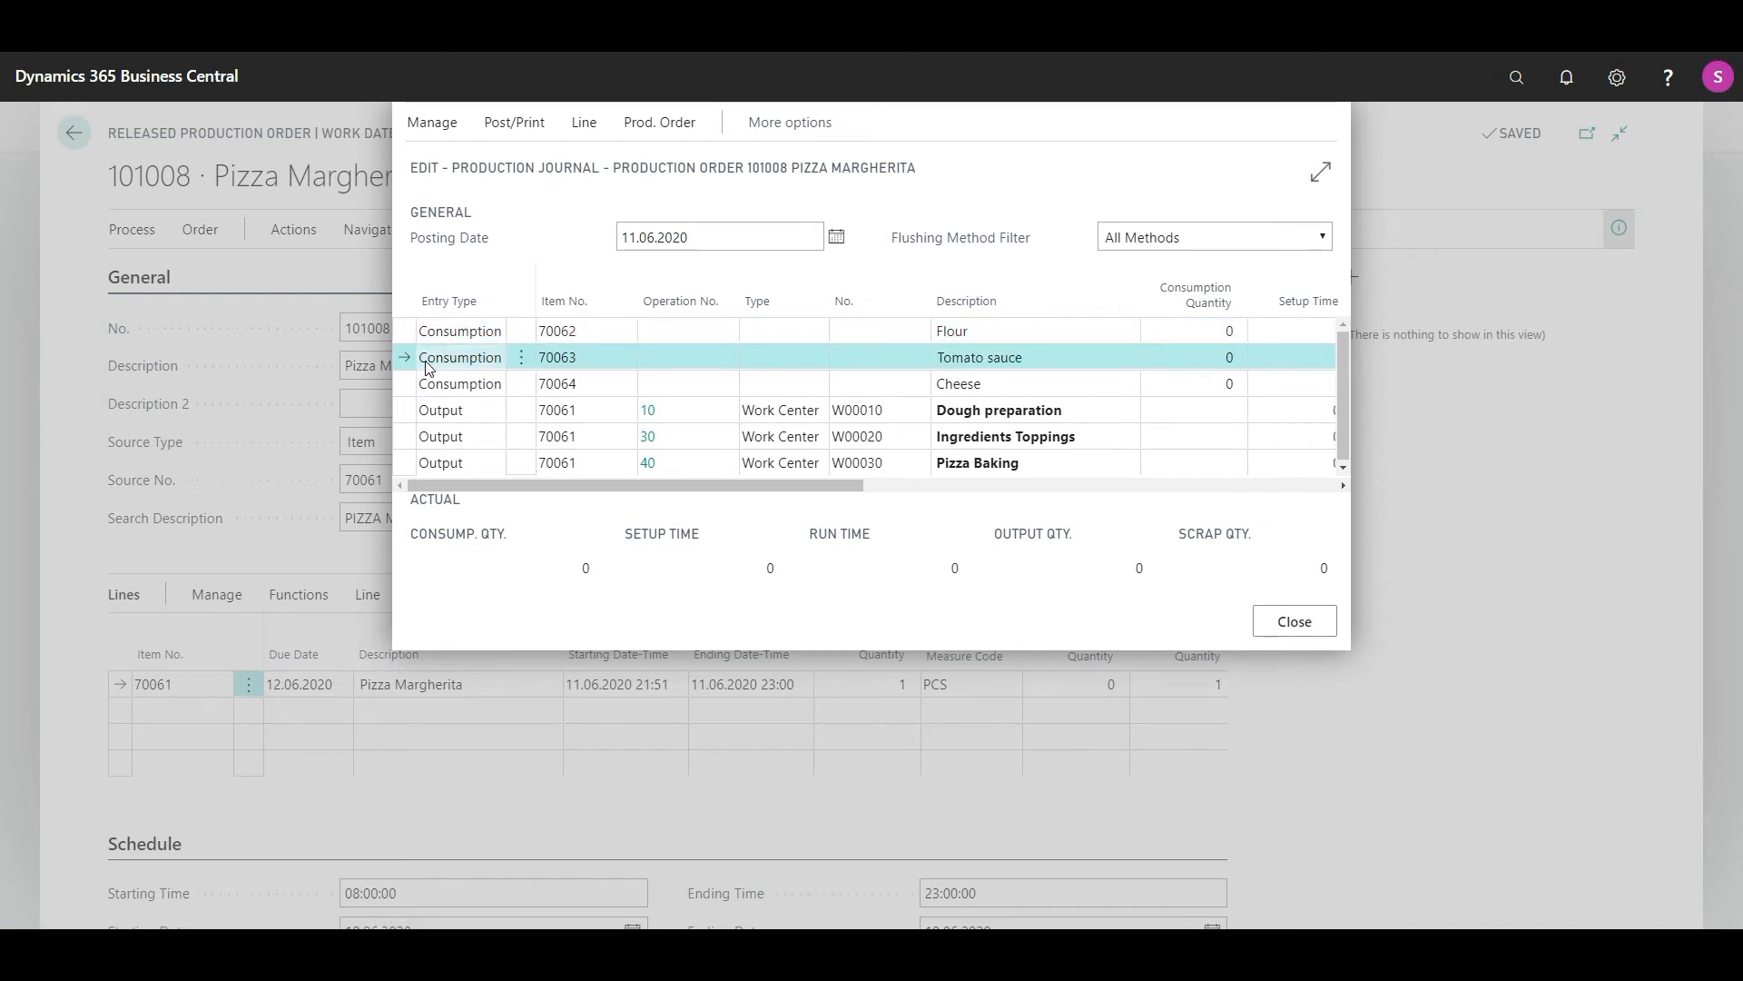
click(521, 357)
click(516, 424)
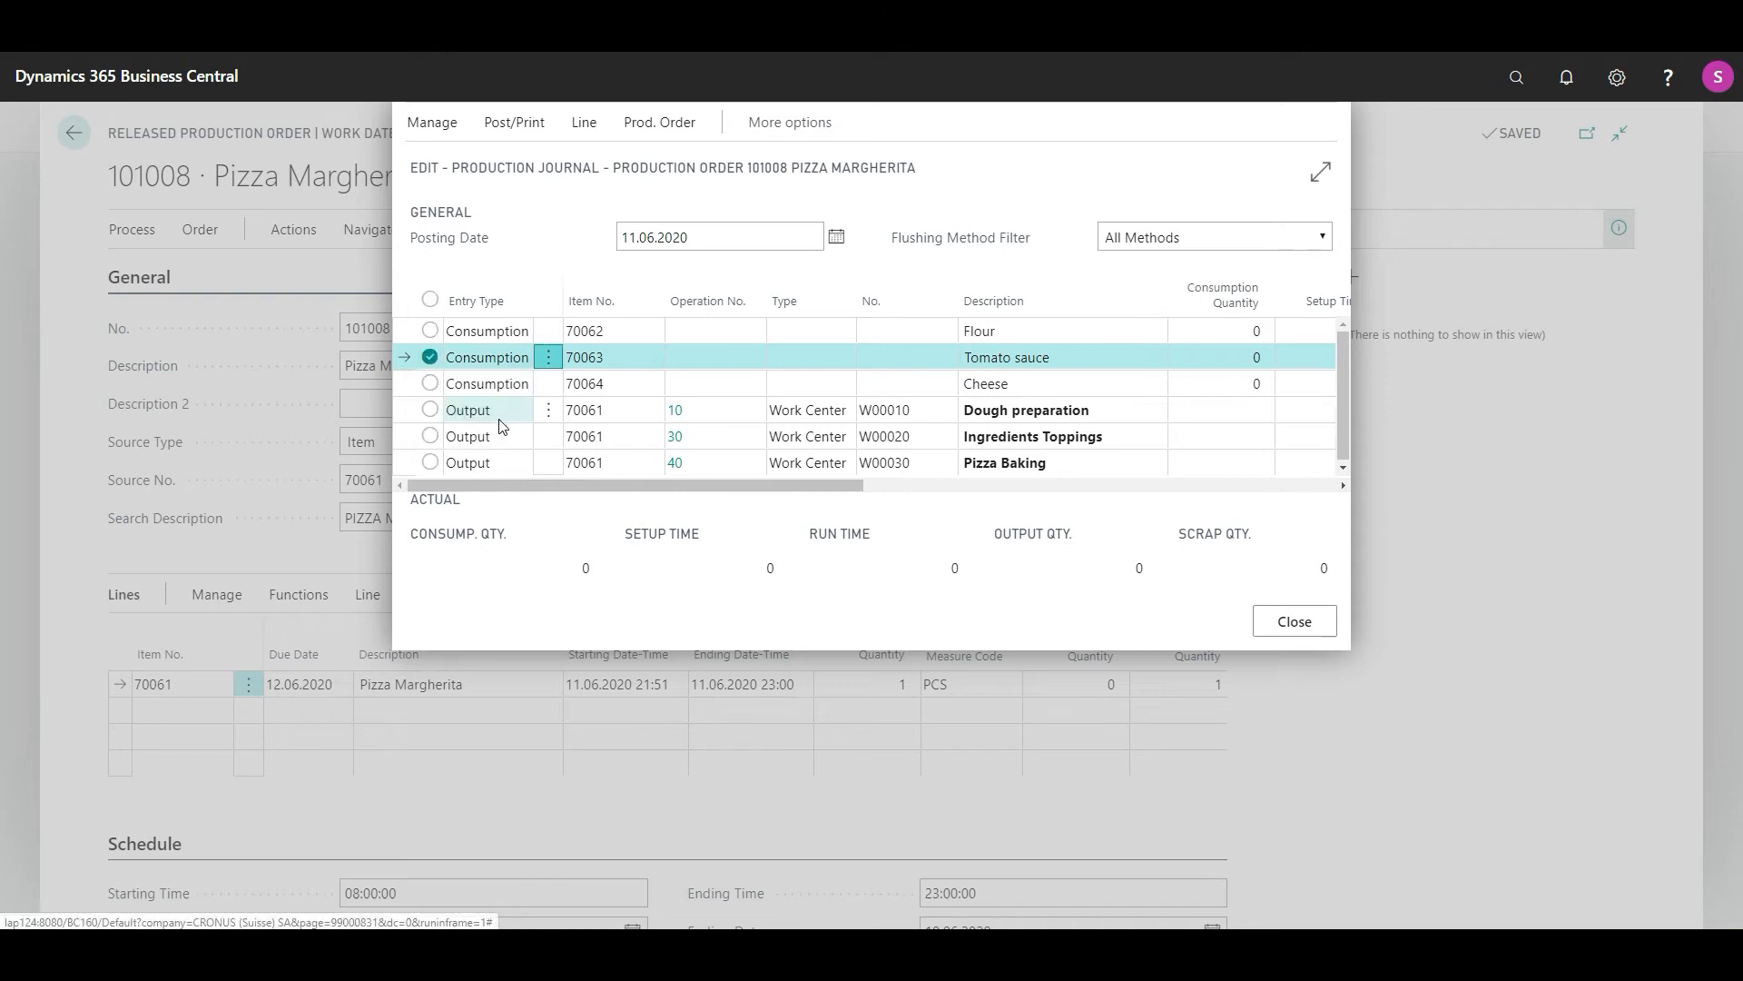
click(436, 384)
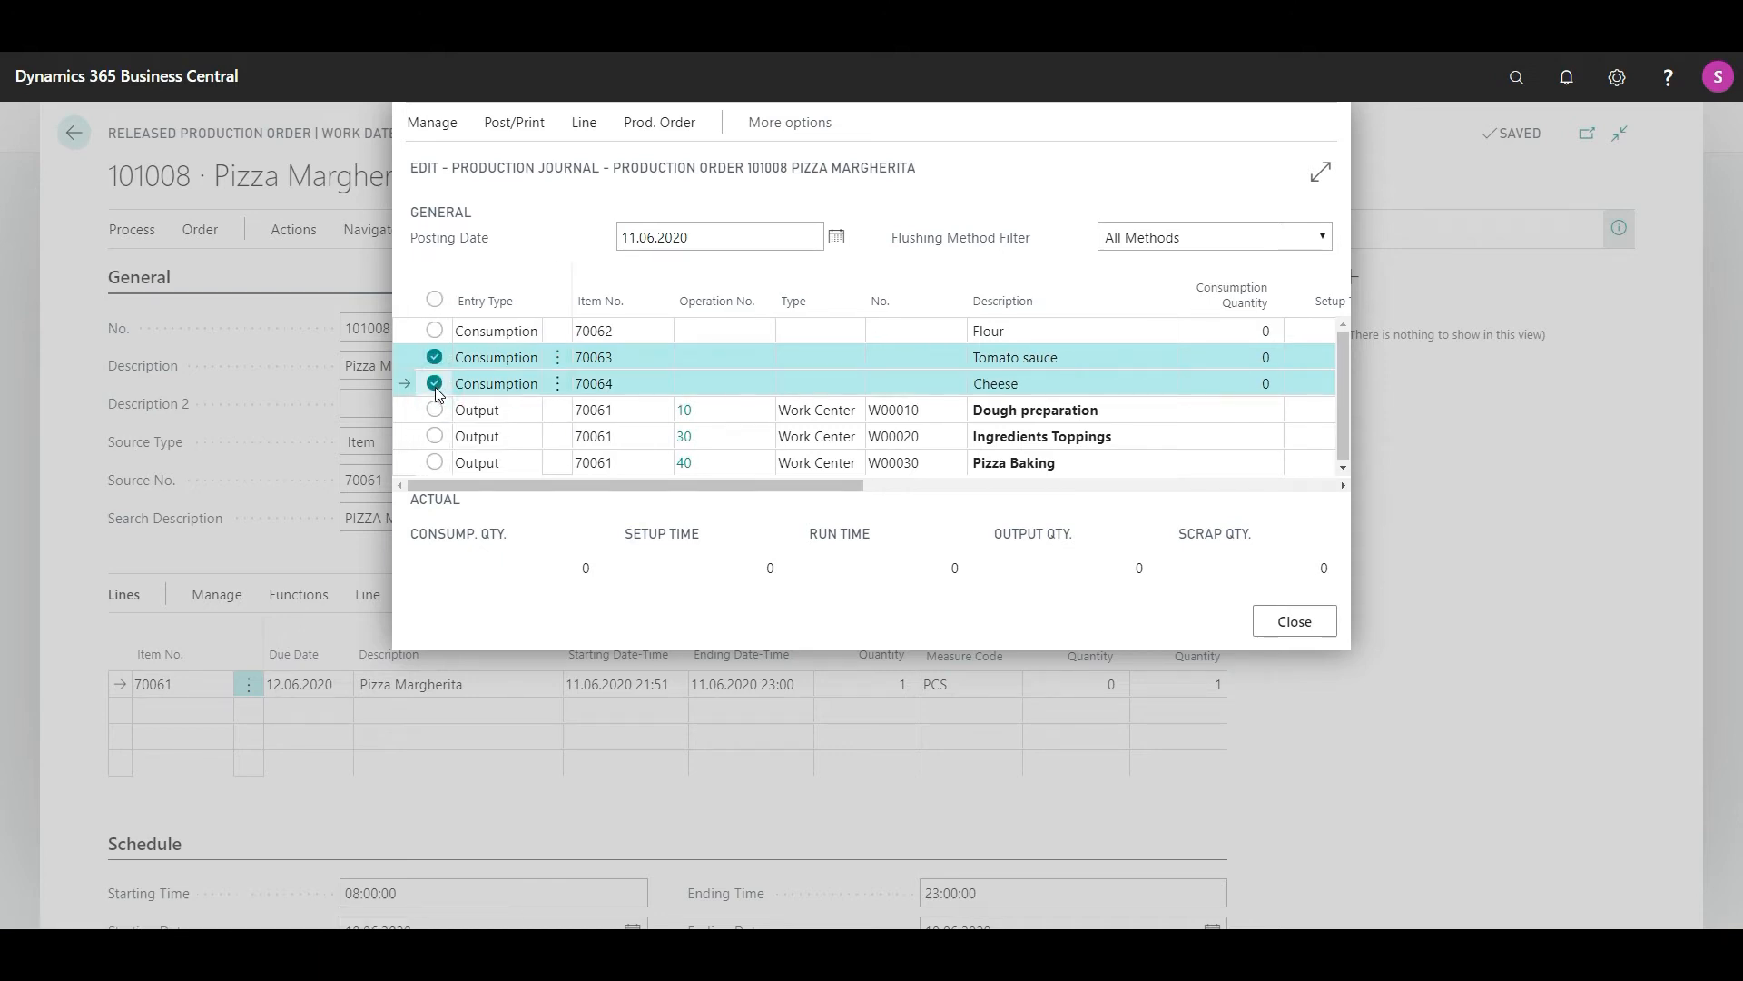
click(435, 435)
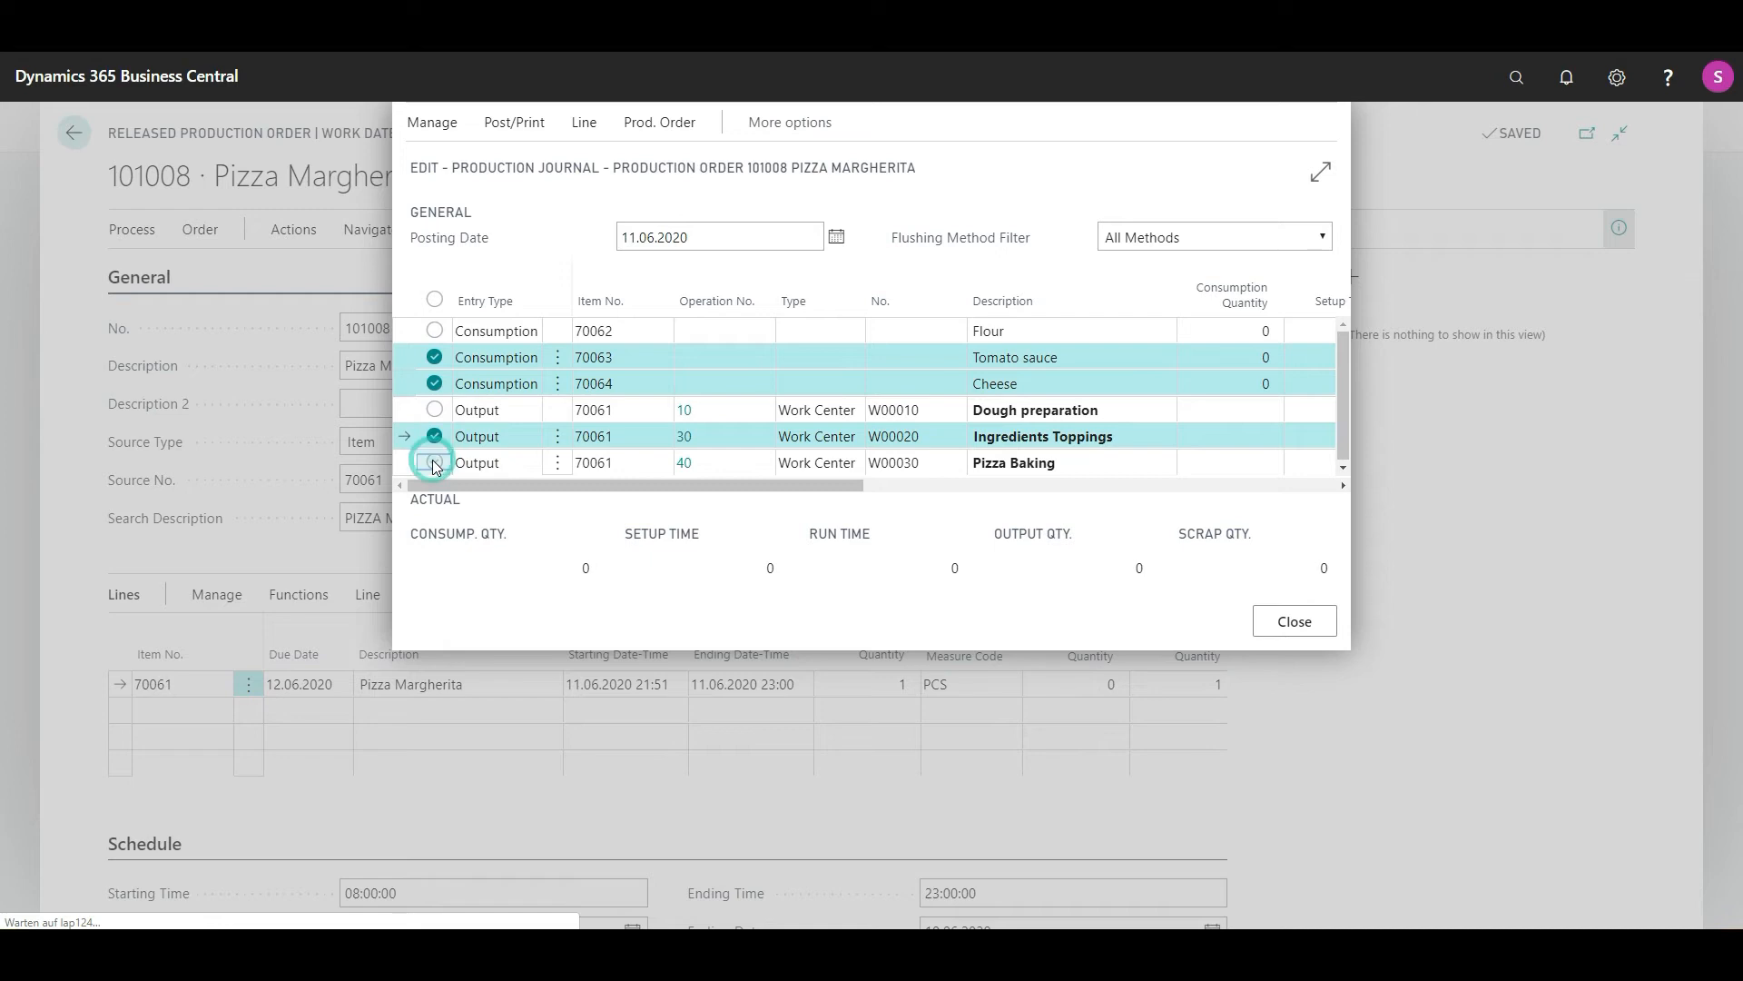
click(435, 464)
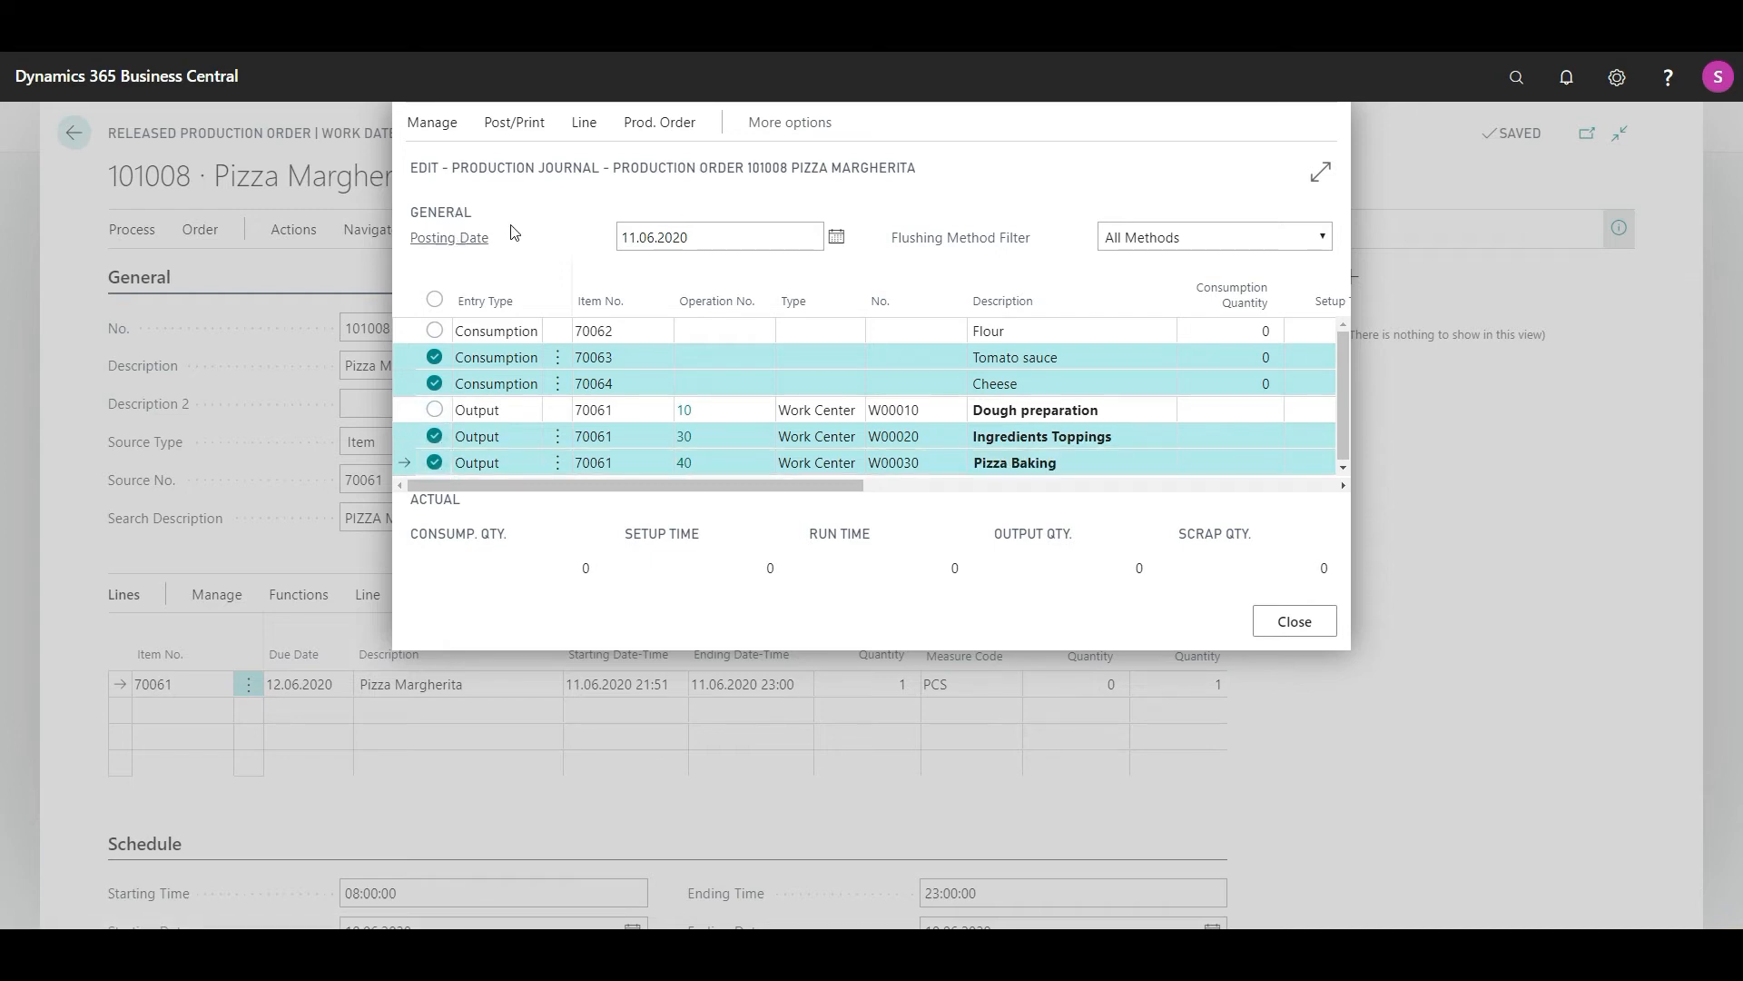
click(448, 131)
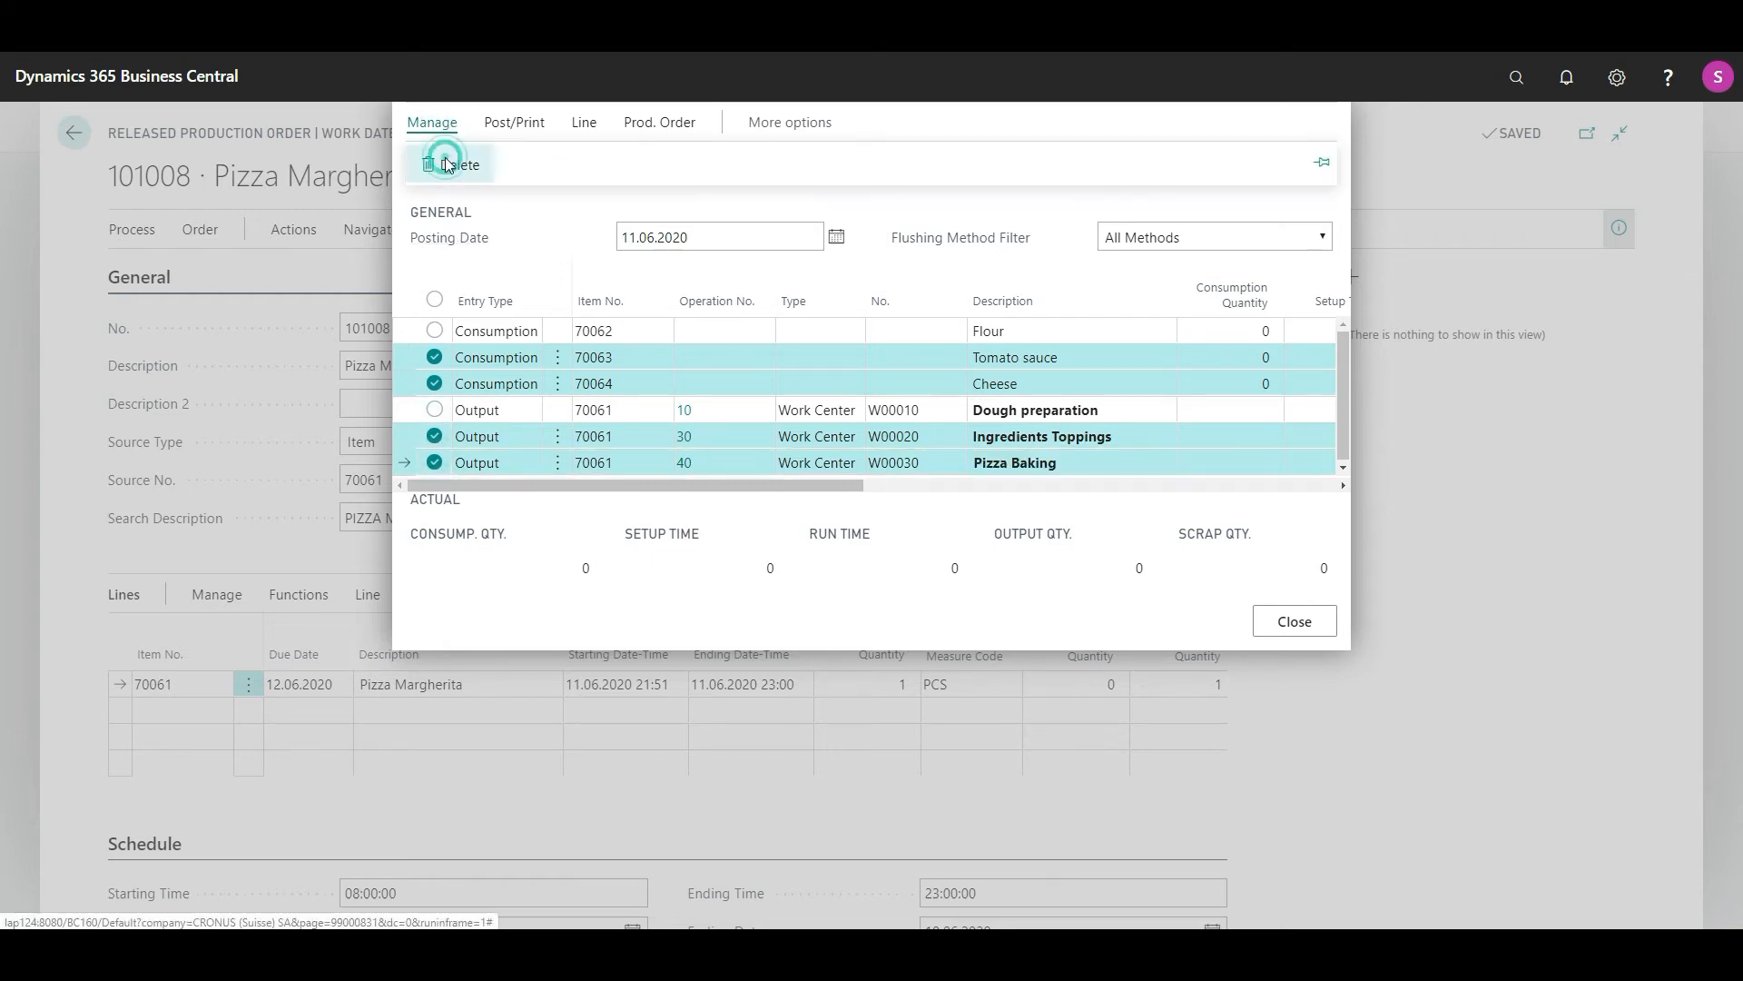
click(447, 164)
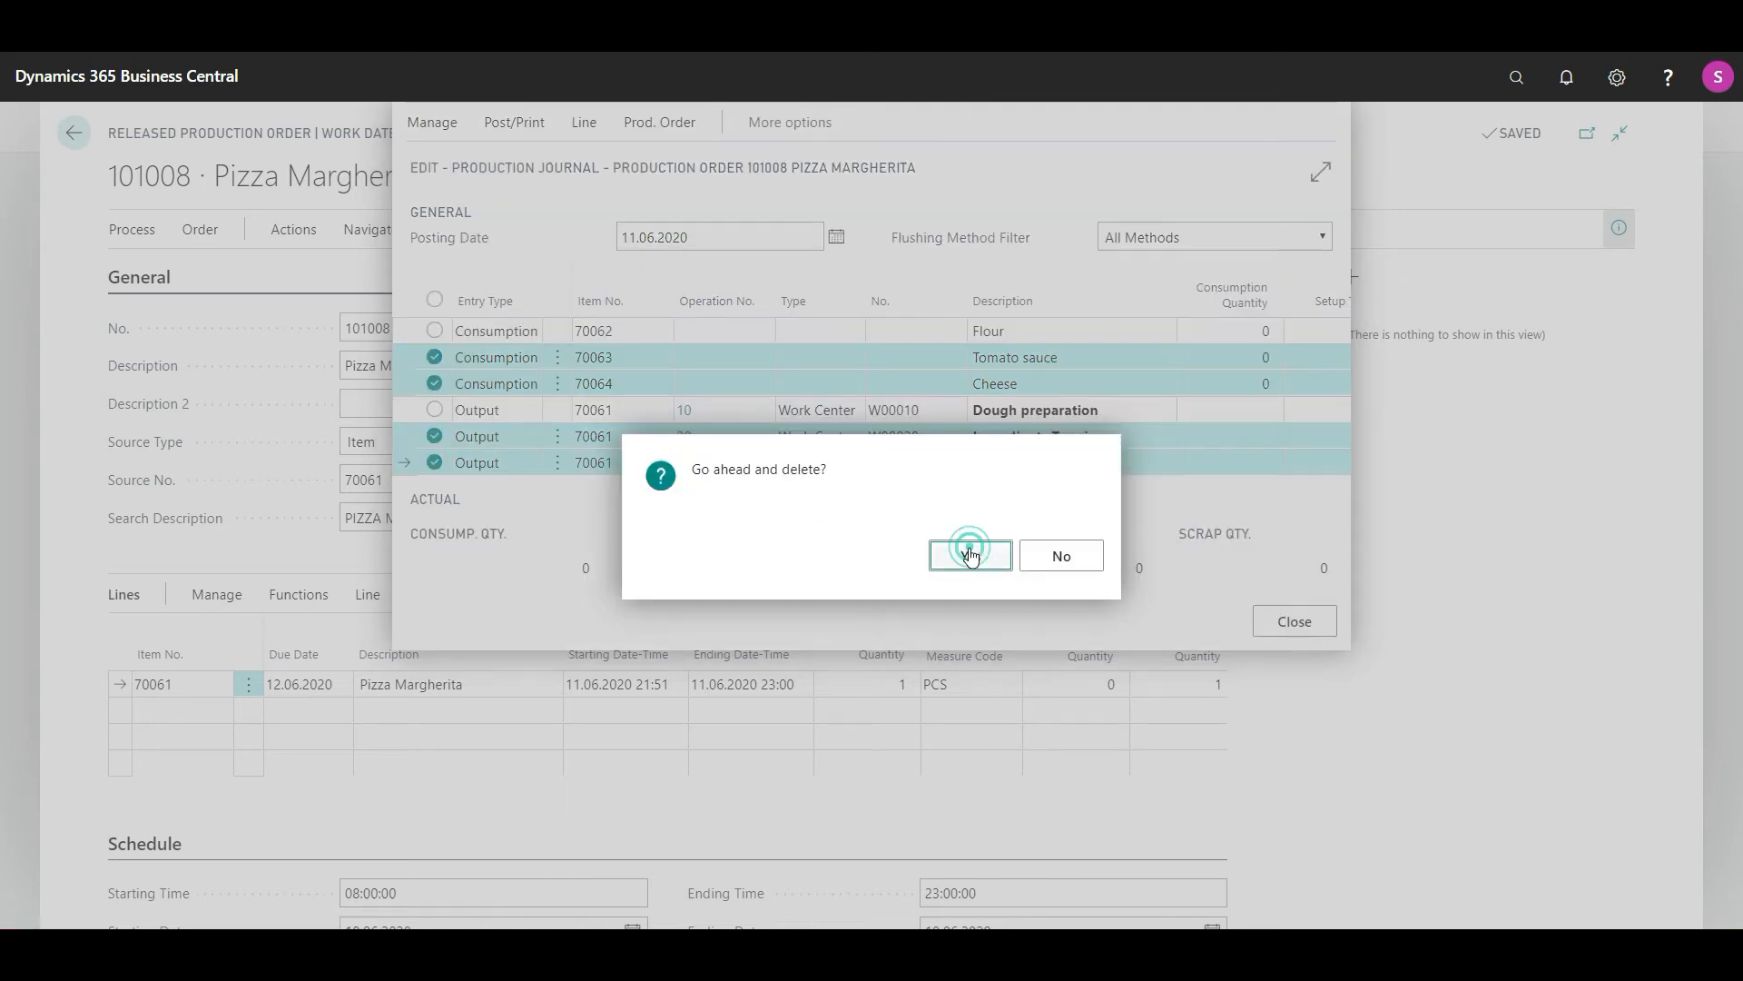
click(971, 556)
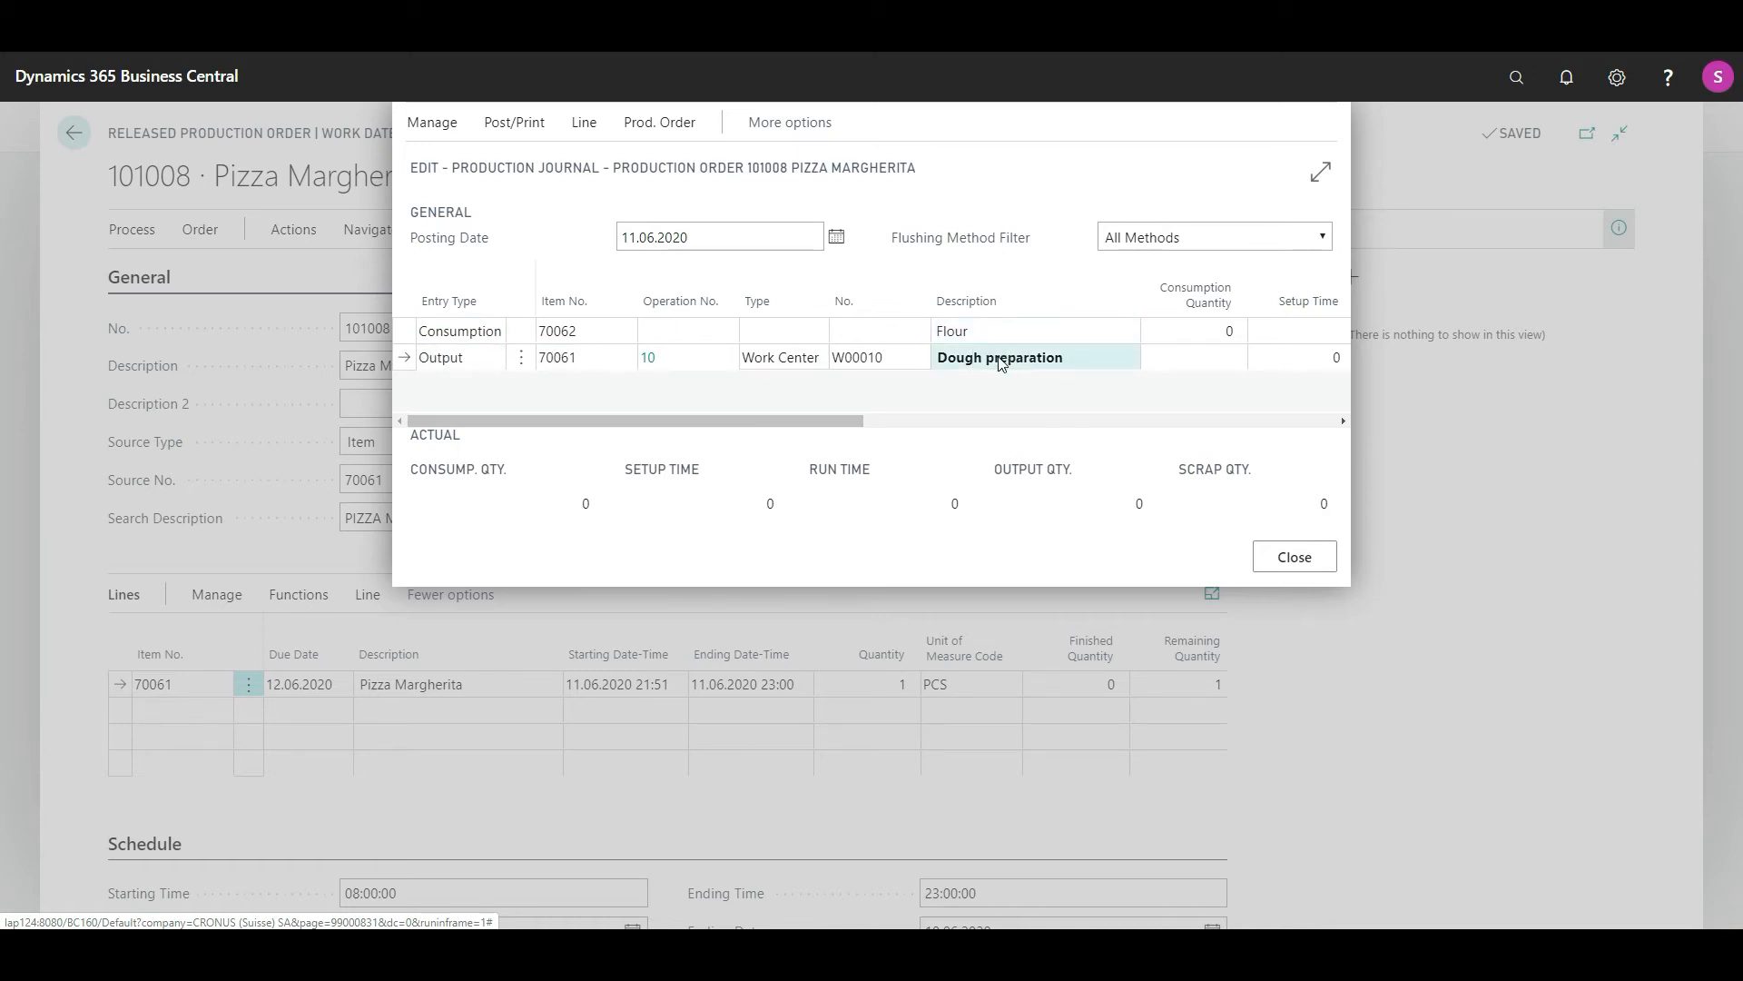
Step: On the Dough preparation output line, set the run time to 30 and the output quantity to 1
drag(829, 421, 948, 441)
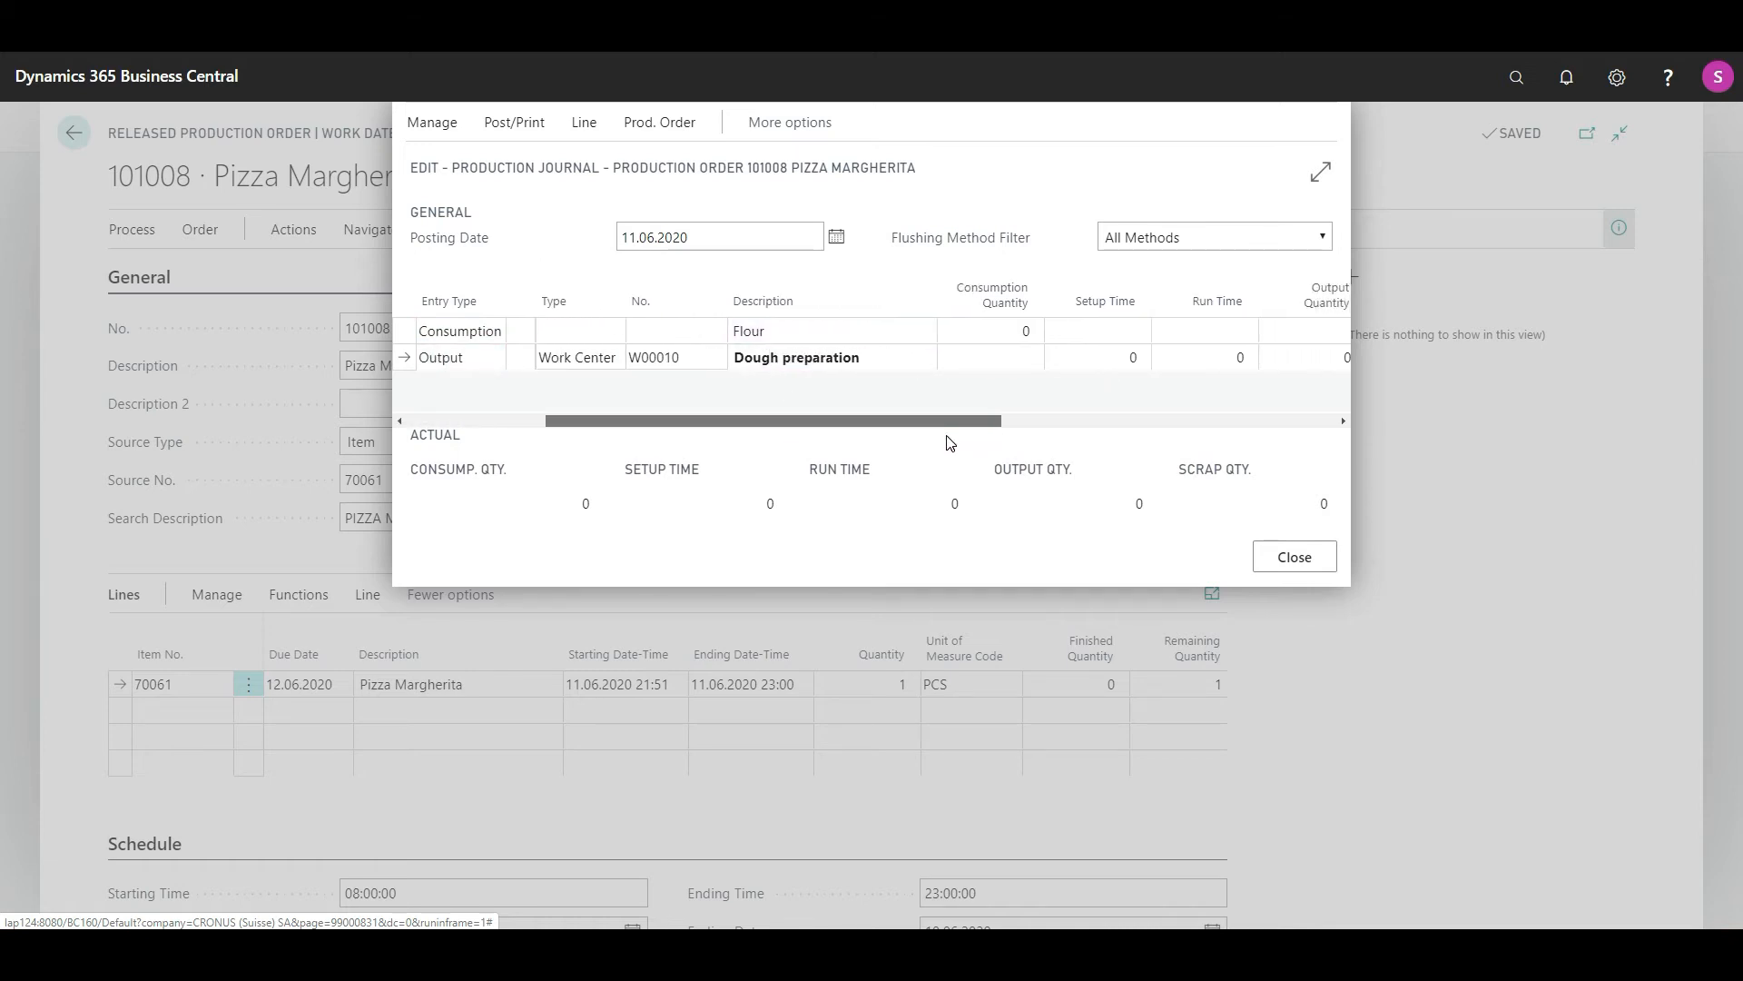
click(1120, 367)
click(1235, 357)
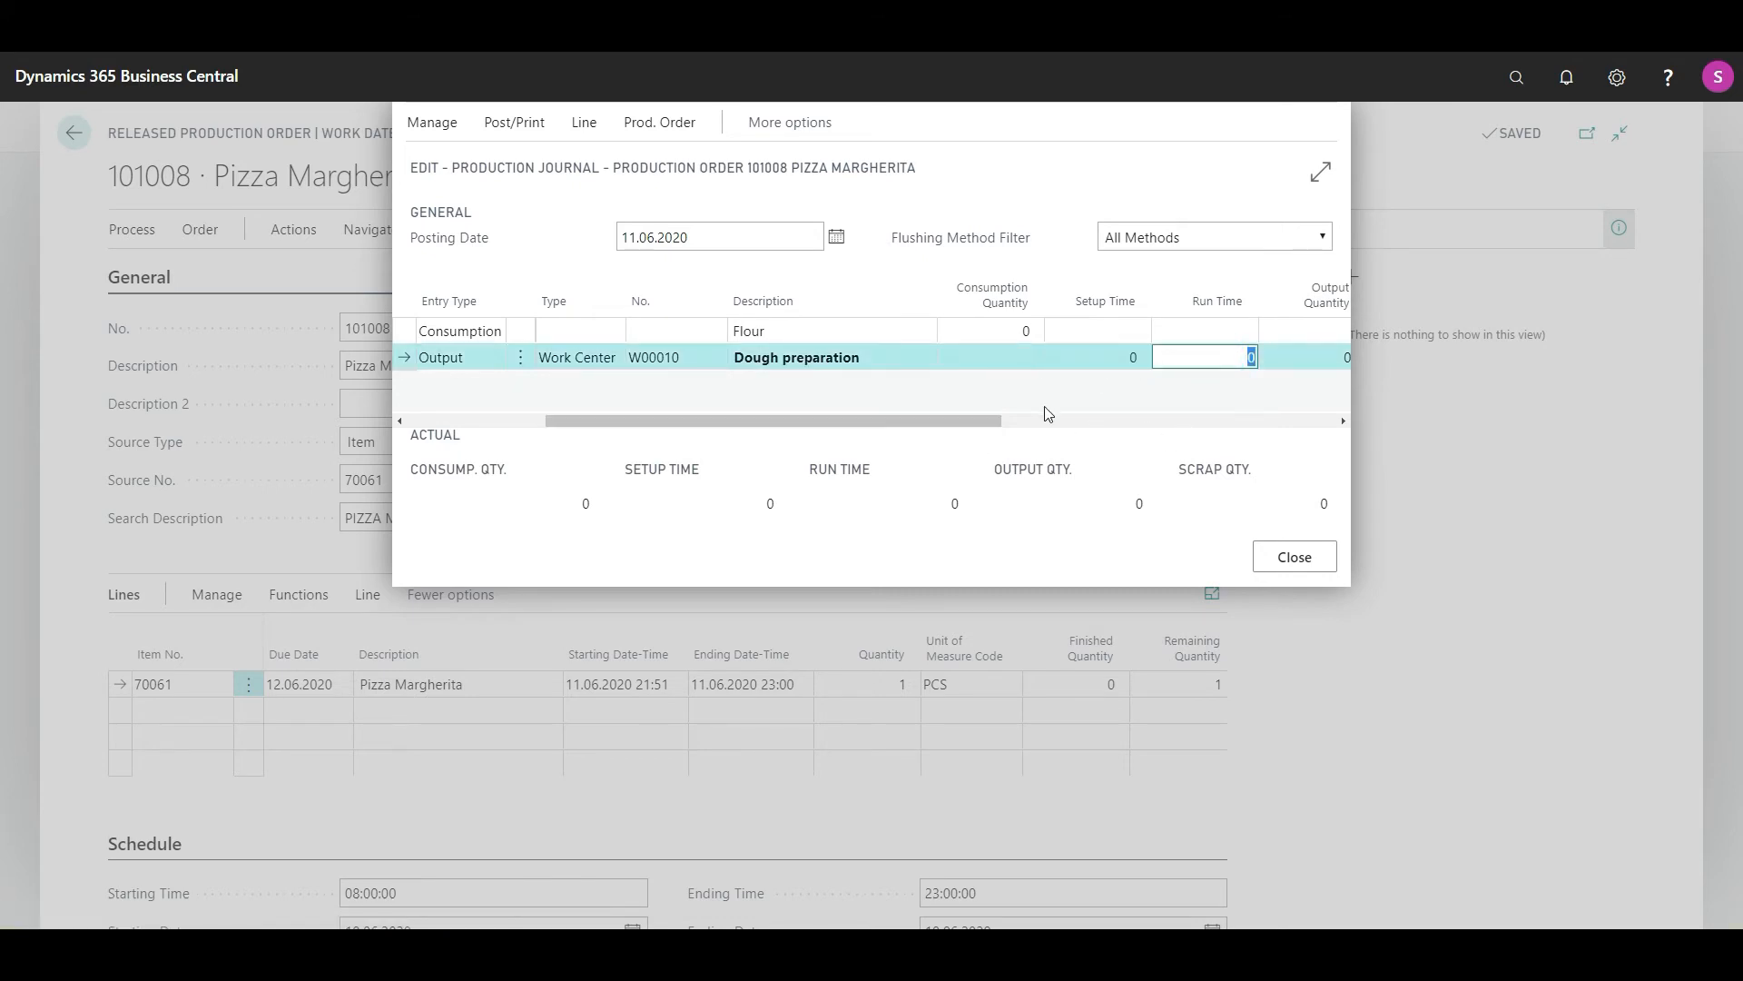
drag(968, 420, 1017, 425)
click(1231, 362)
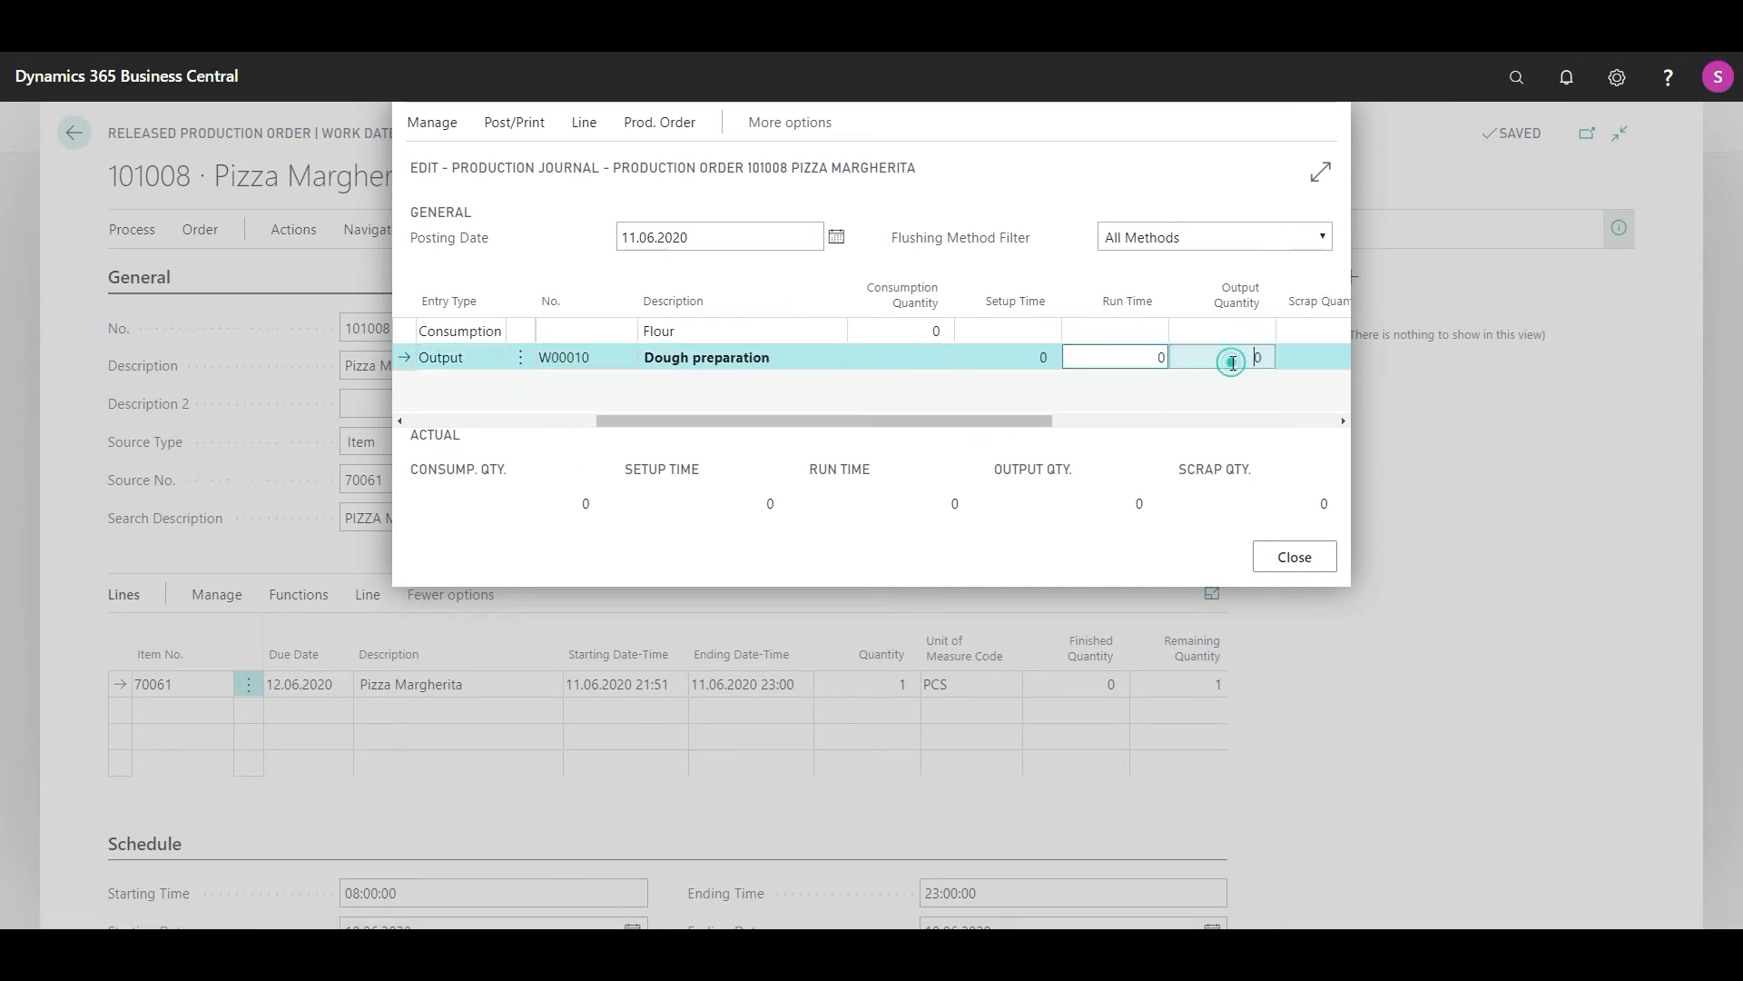
drag(975, 420, 787, 421)
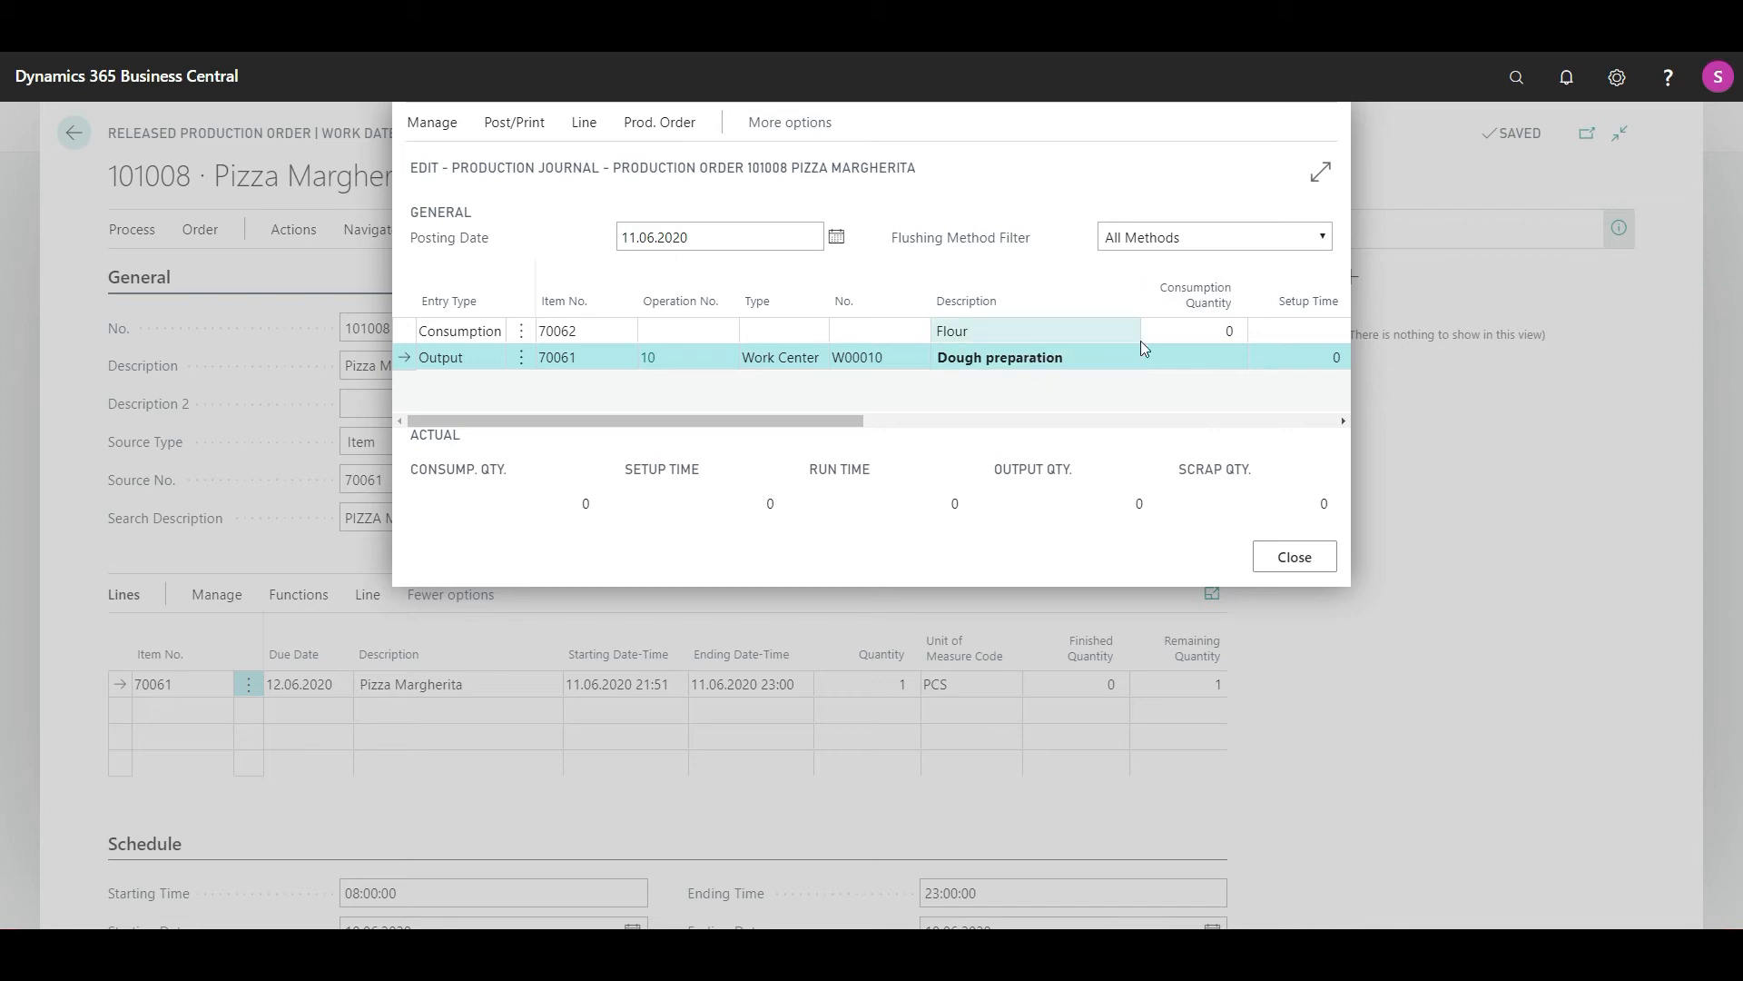
drag(835, 427, 971, 436)
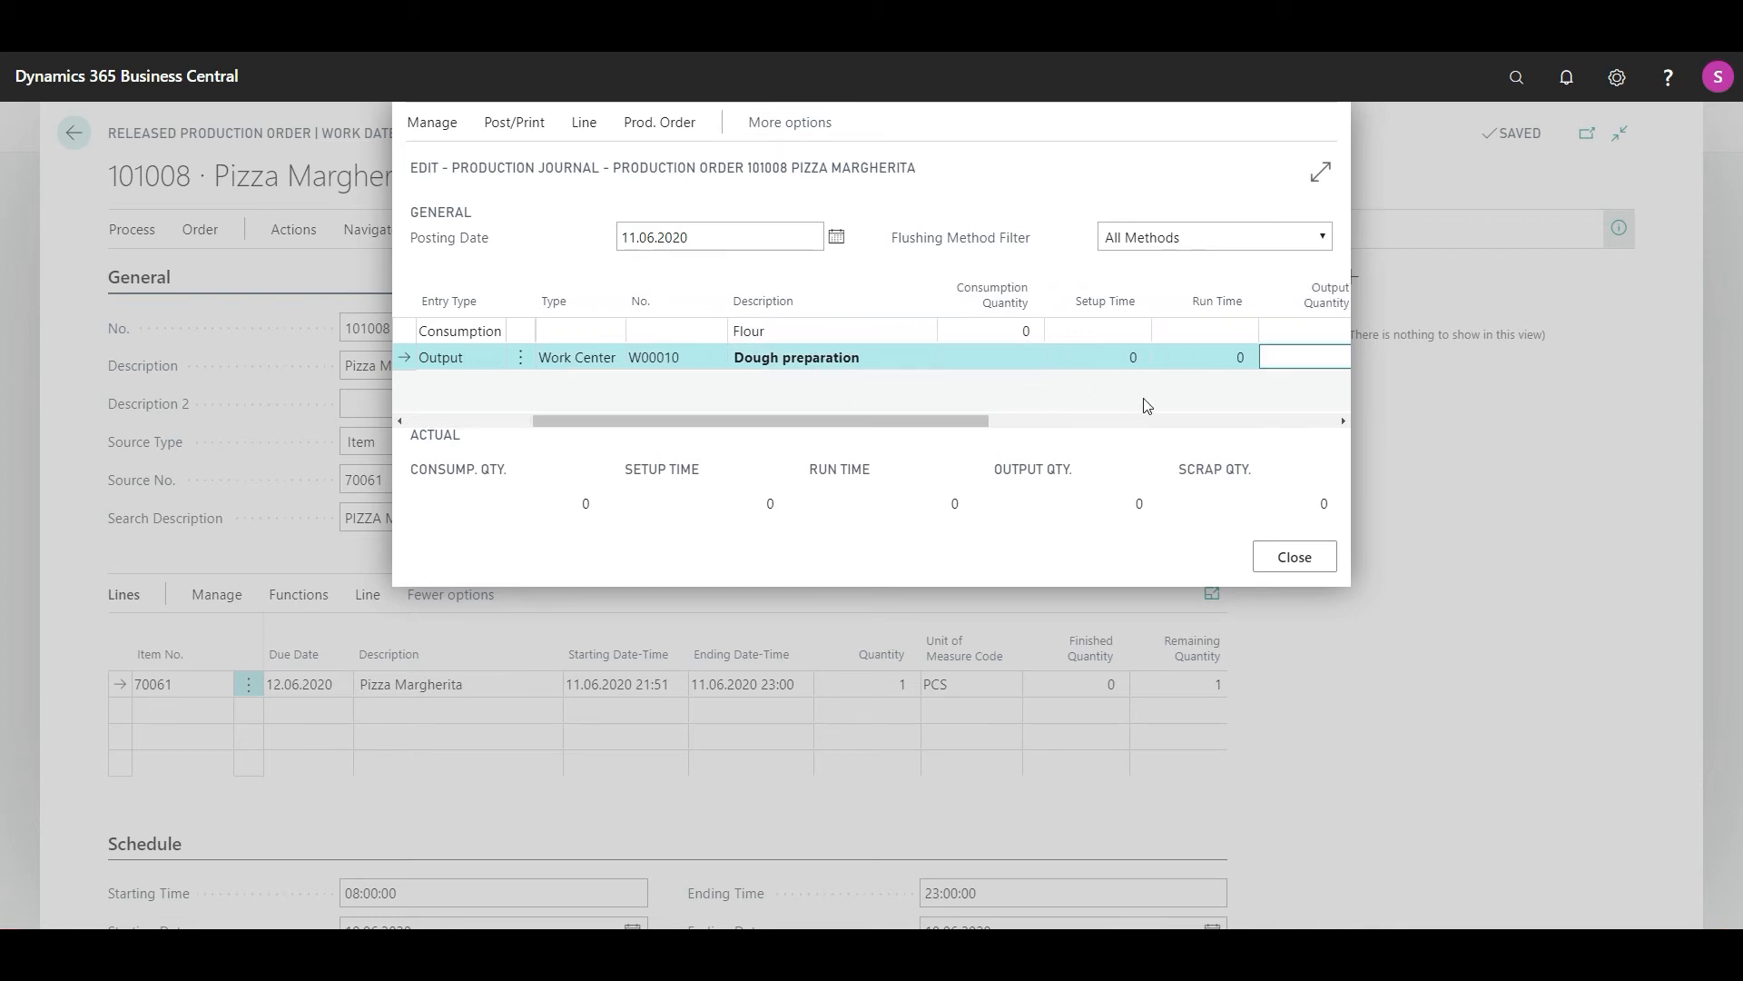
click(1201, 355)
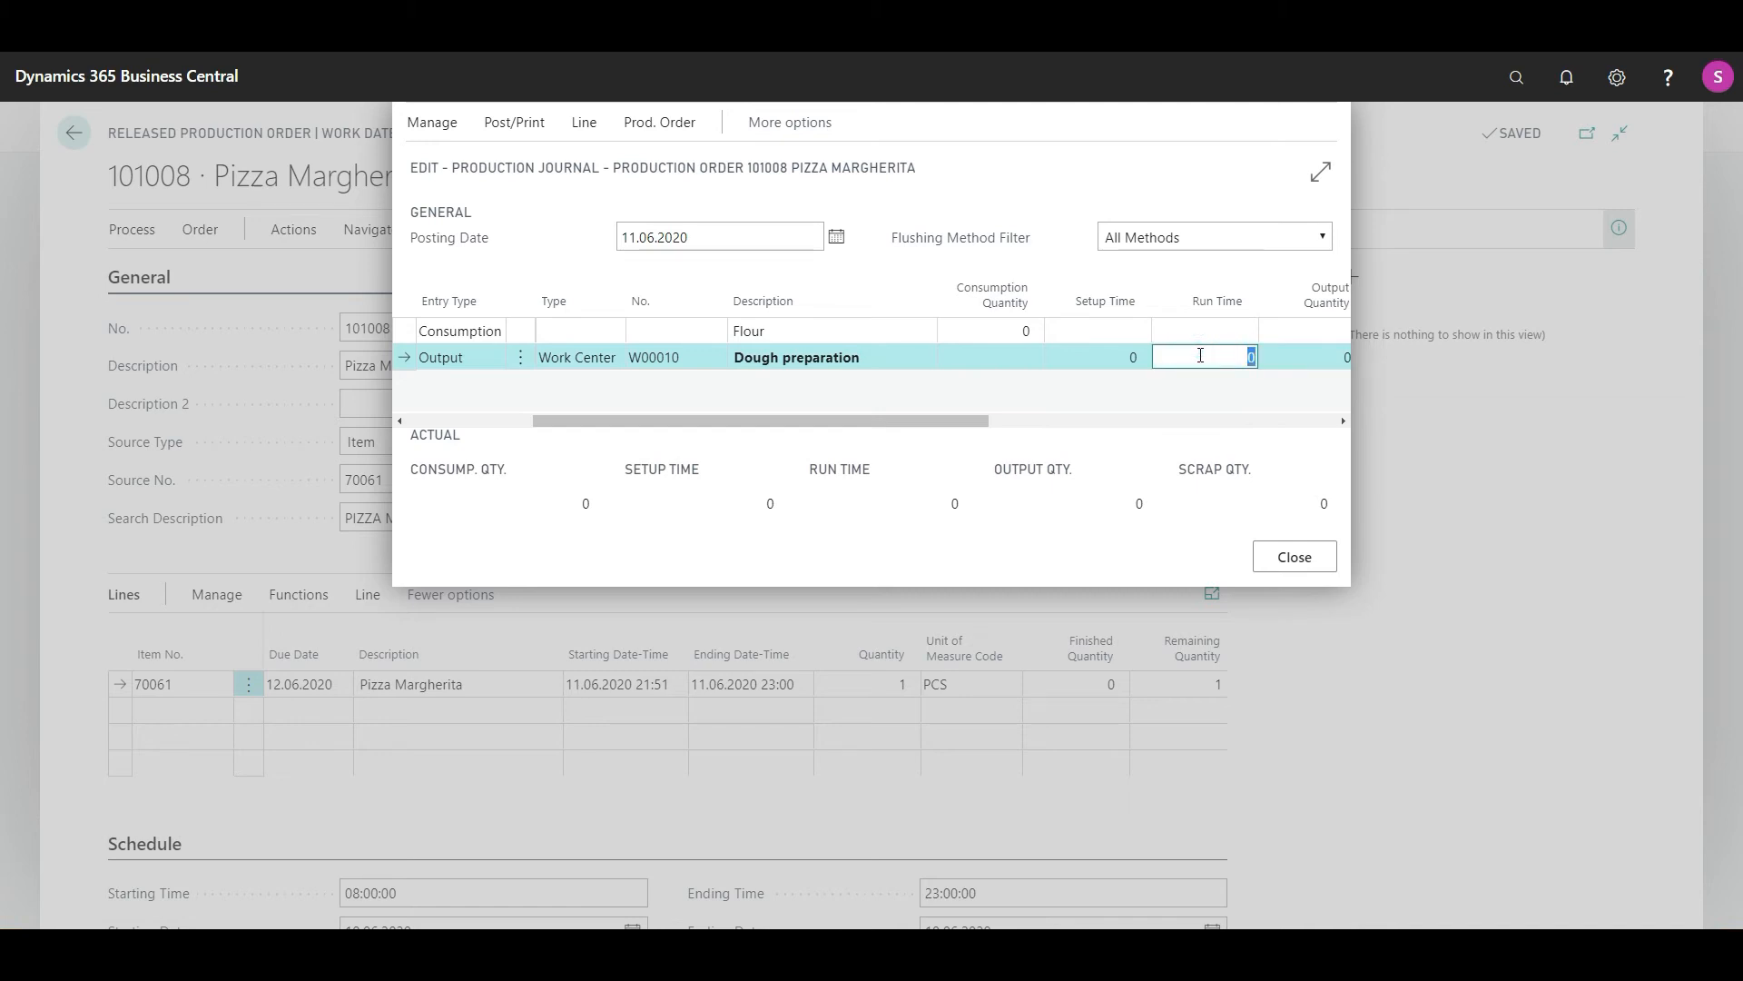
key(Tab)
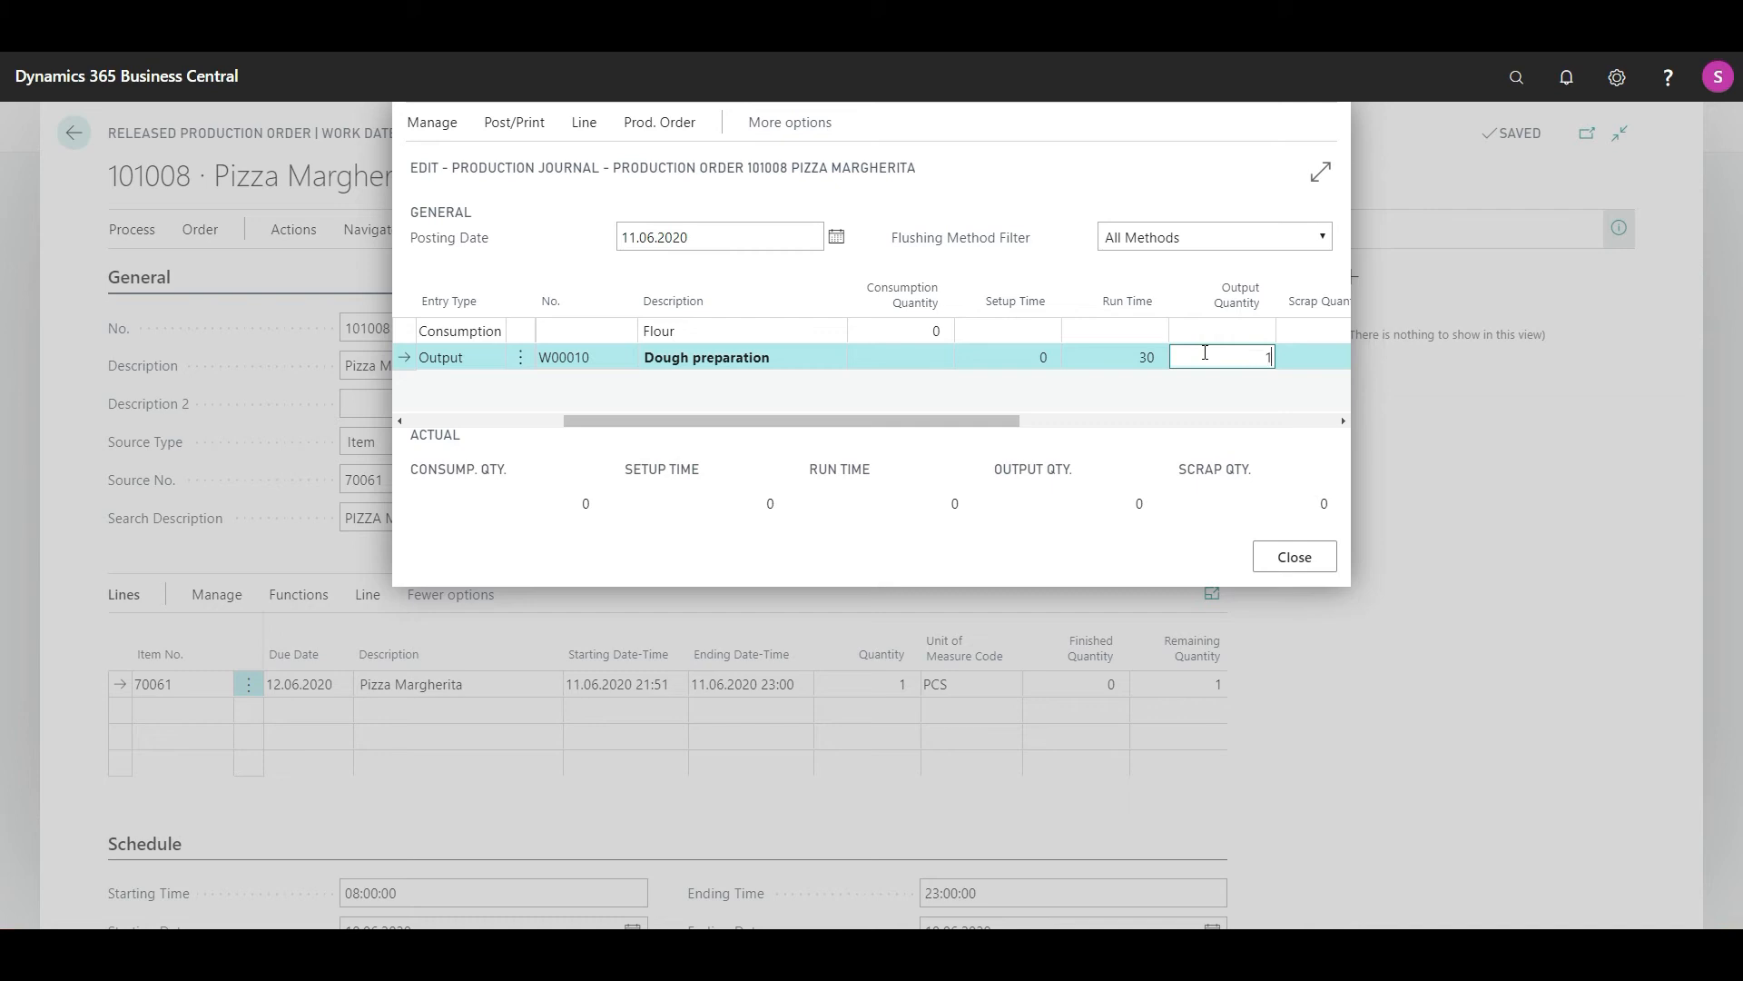
Step: Set the consumption quantity of the Flour line to 1
click(926, 338)
click(936, 333)
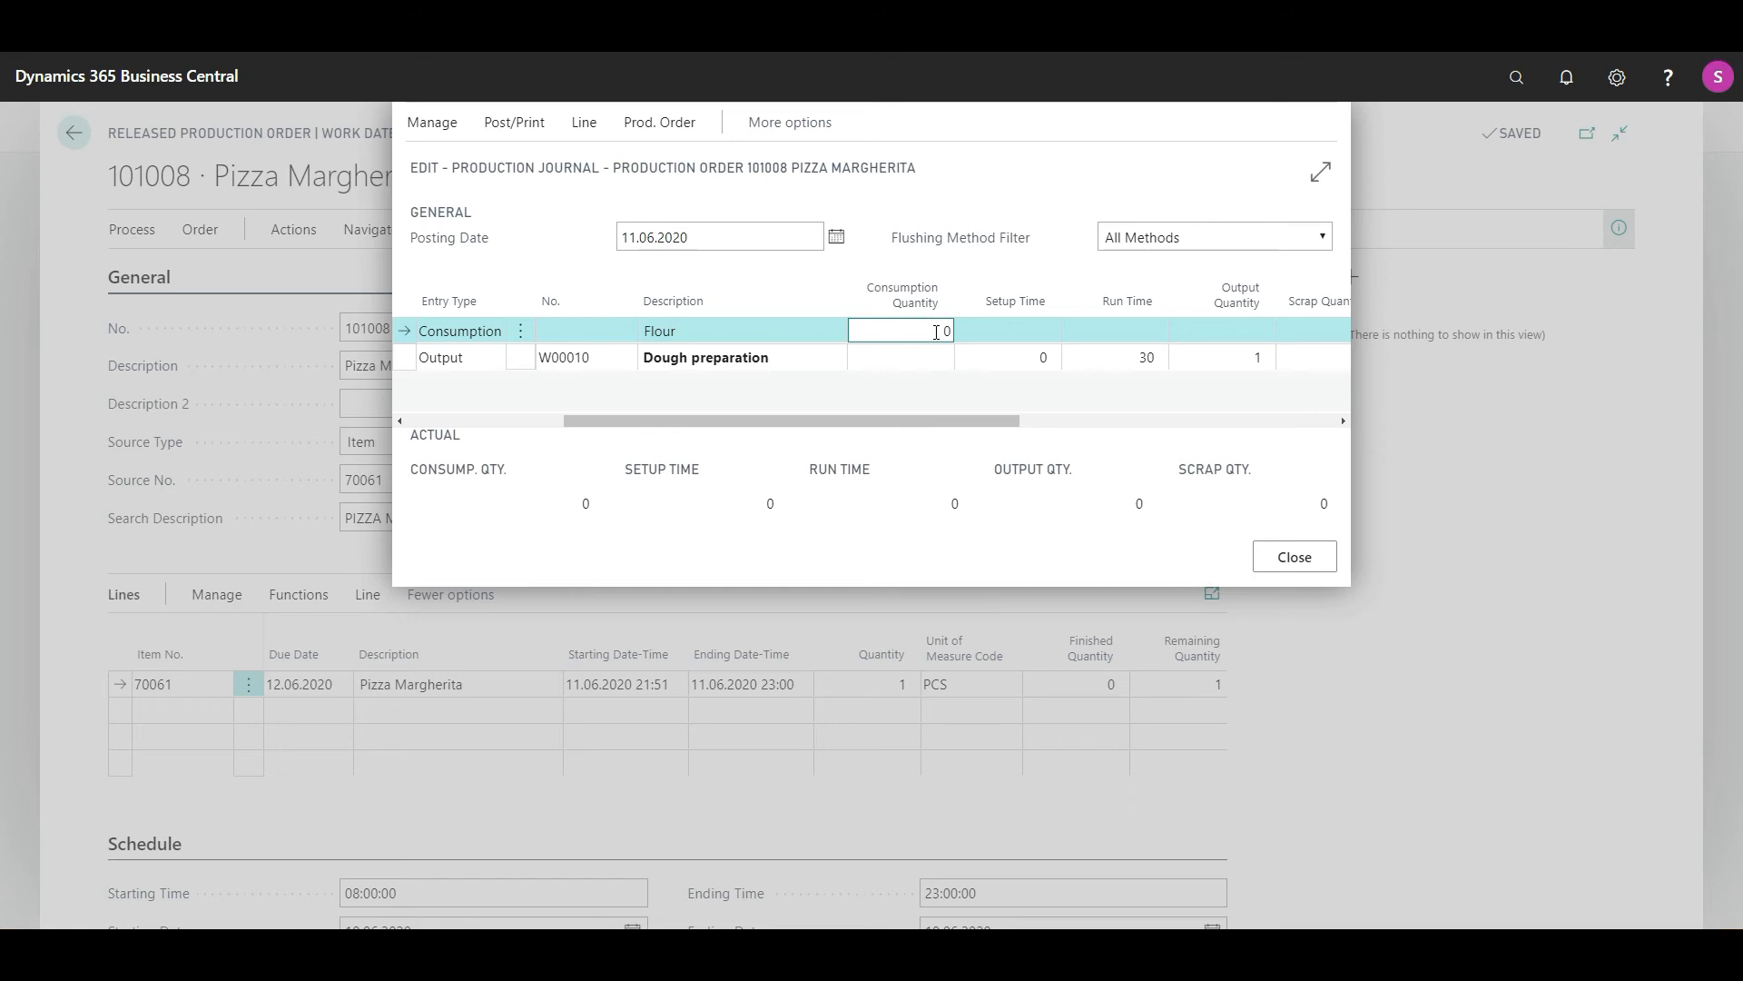
double_click(939, 330)
key(BackSpace)
text(1)
Step: Post the production journal lines without printing and close the journal
click(516, 127)
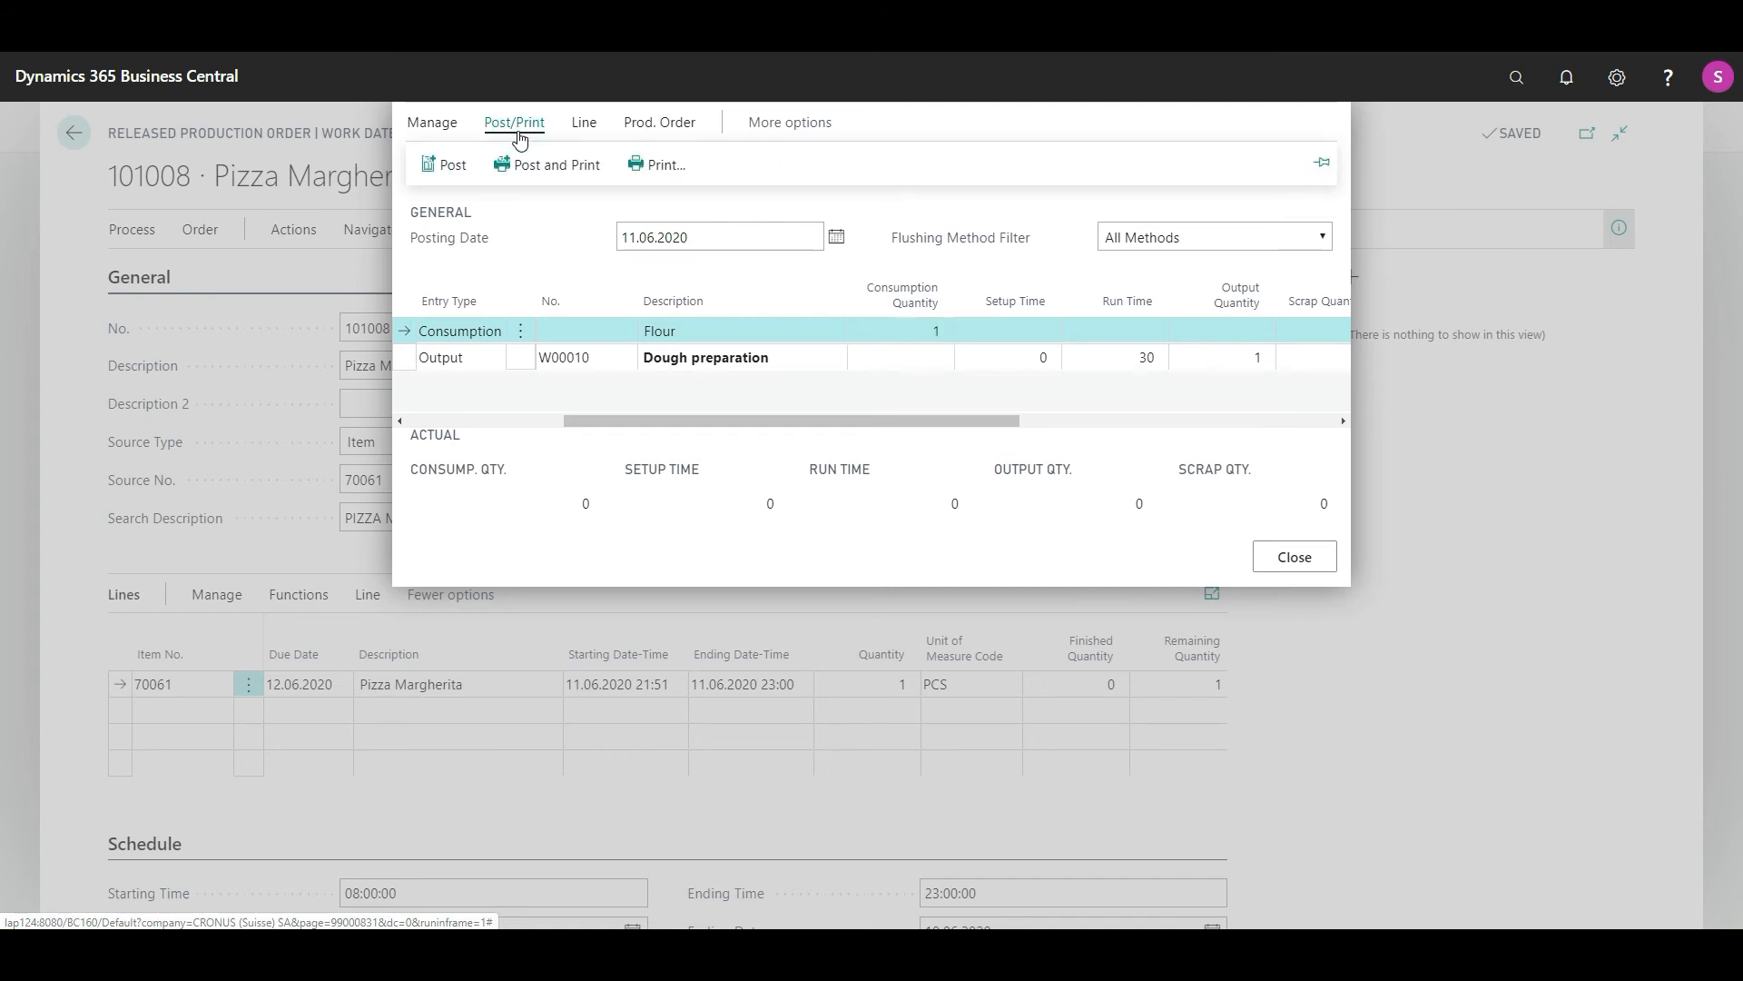
click(455, 165)
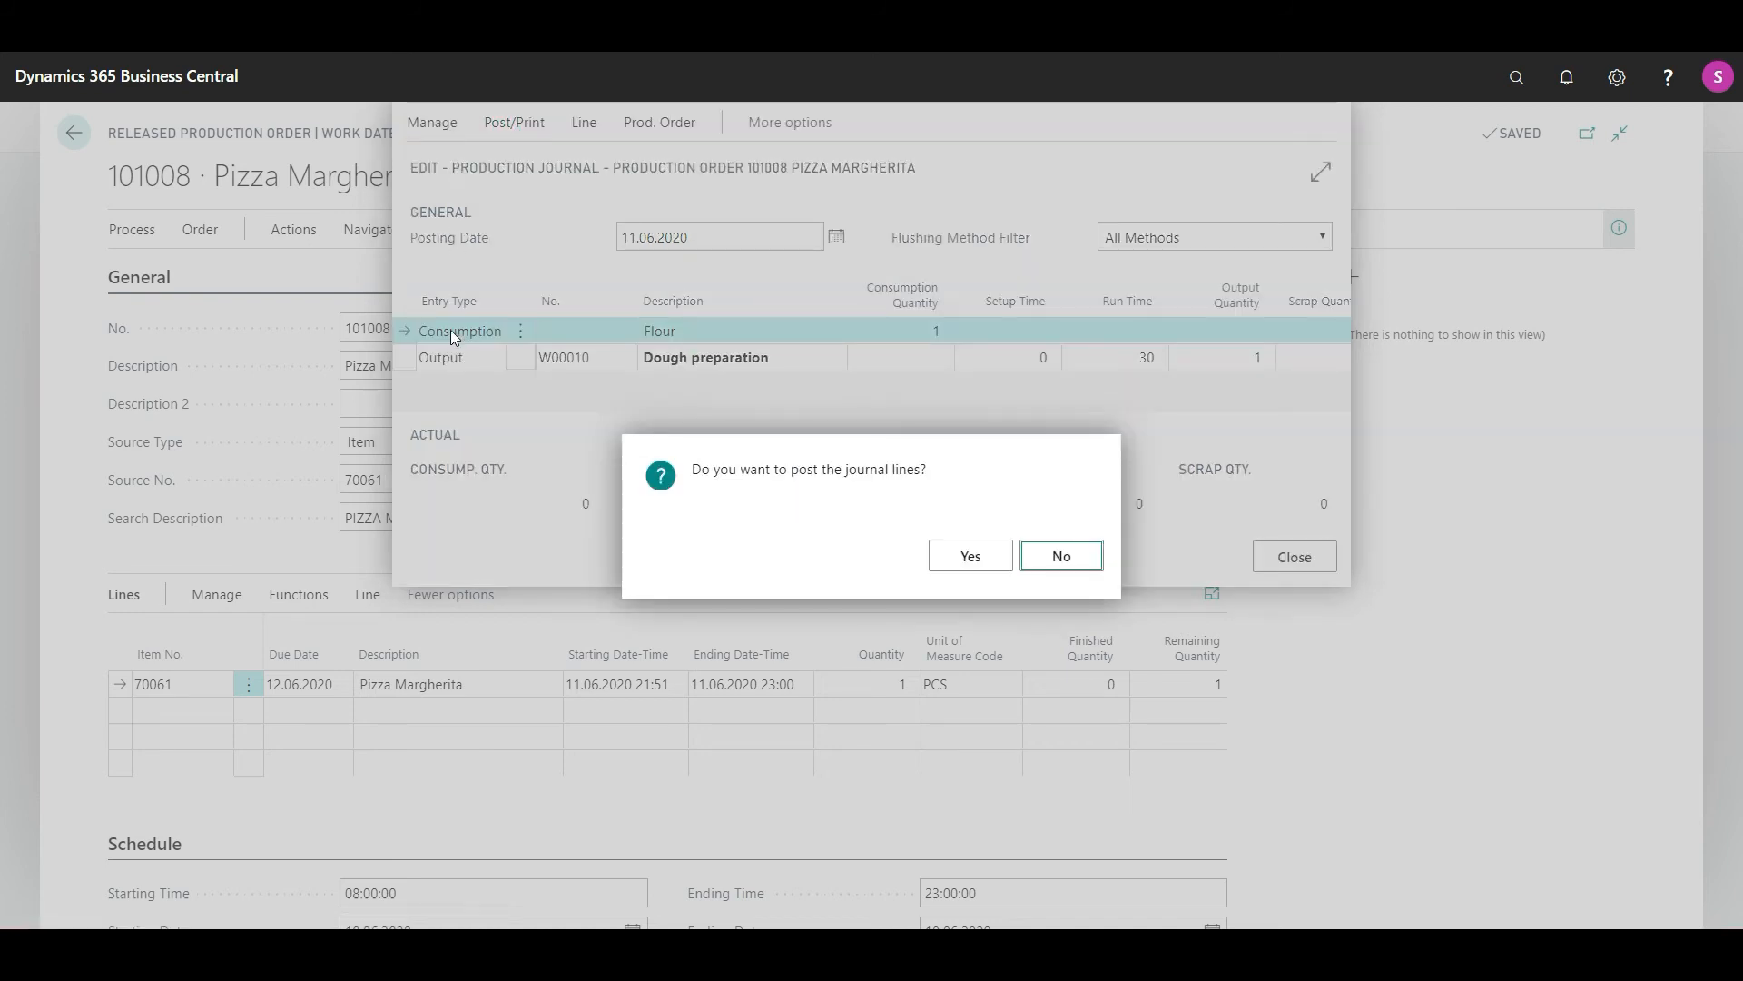
click(978, 562)
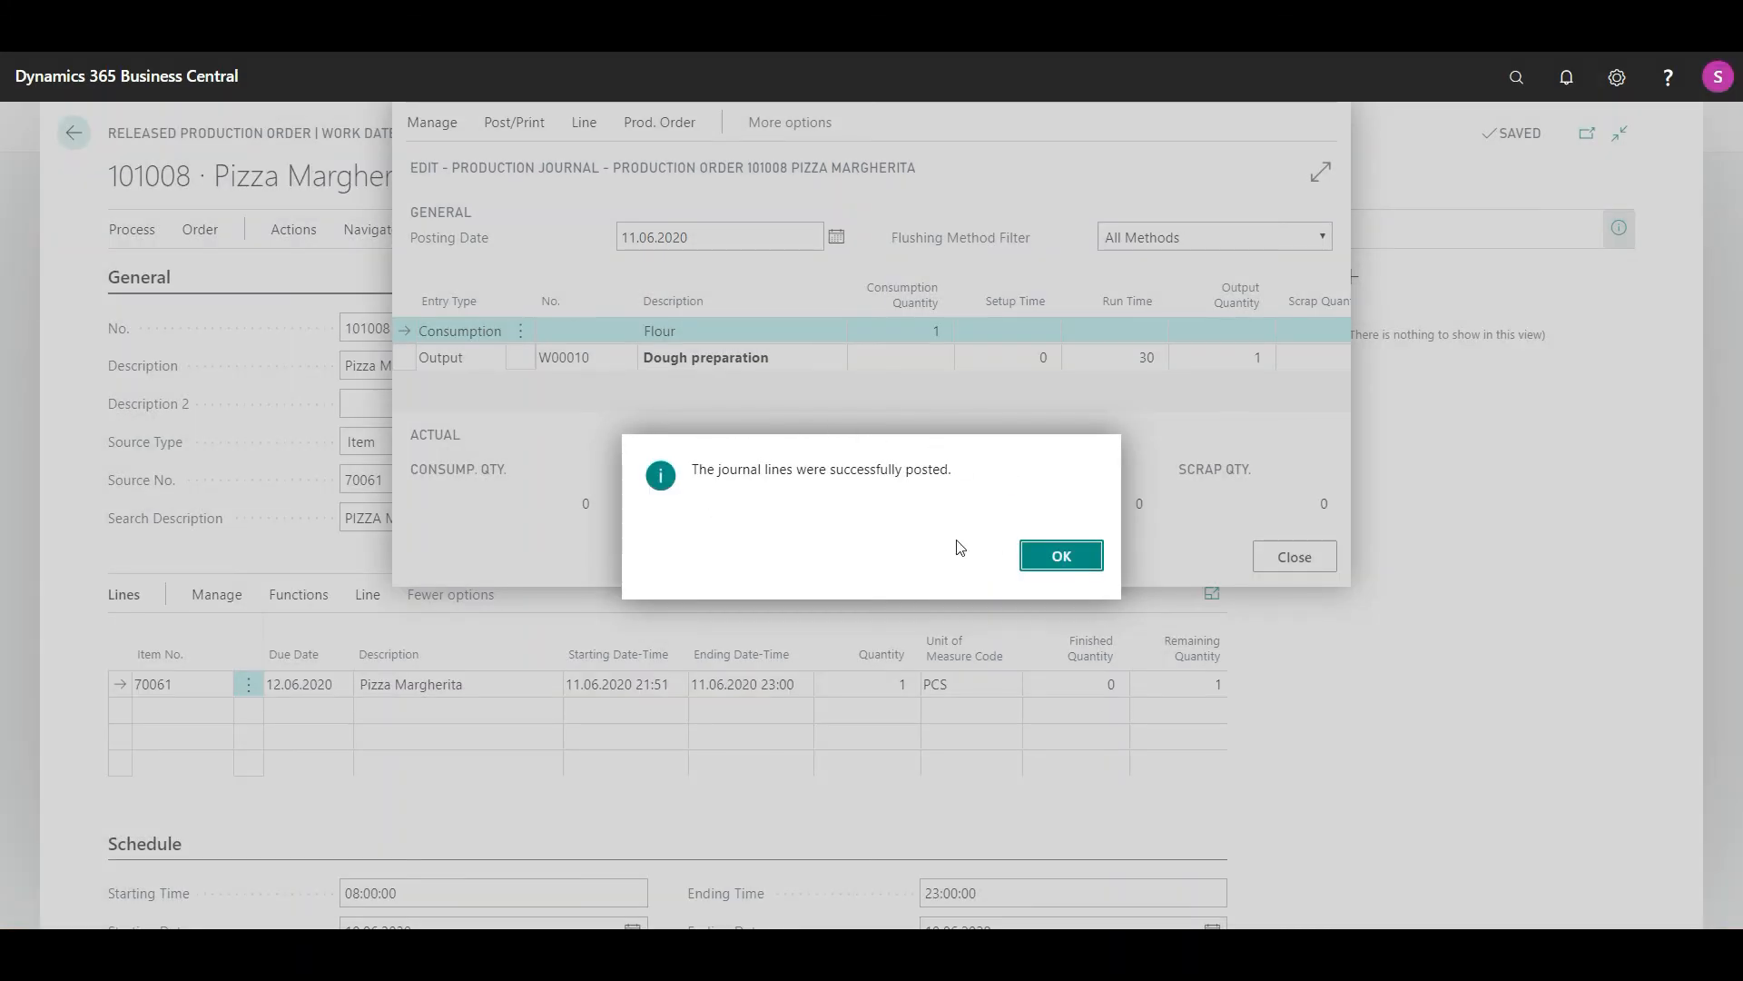
click(1049, 557)
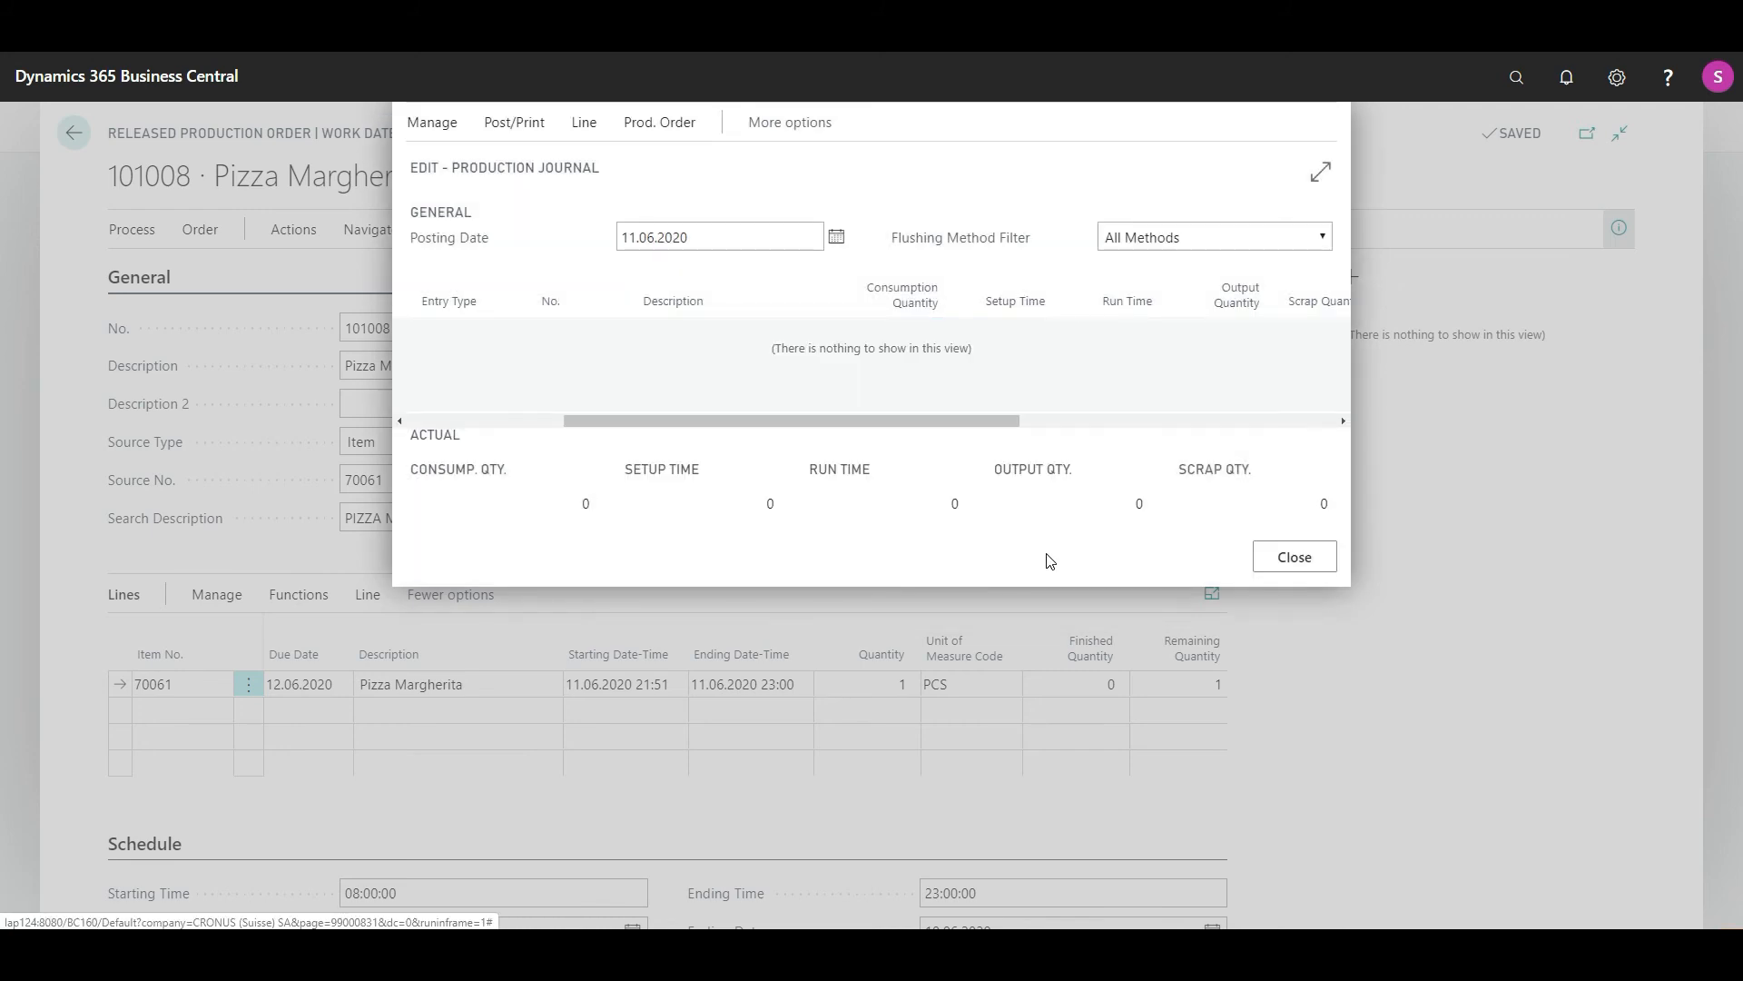
click(1309, 563)
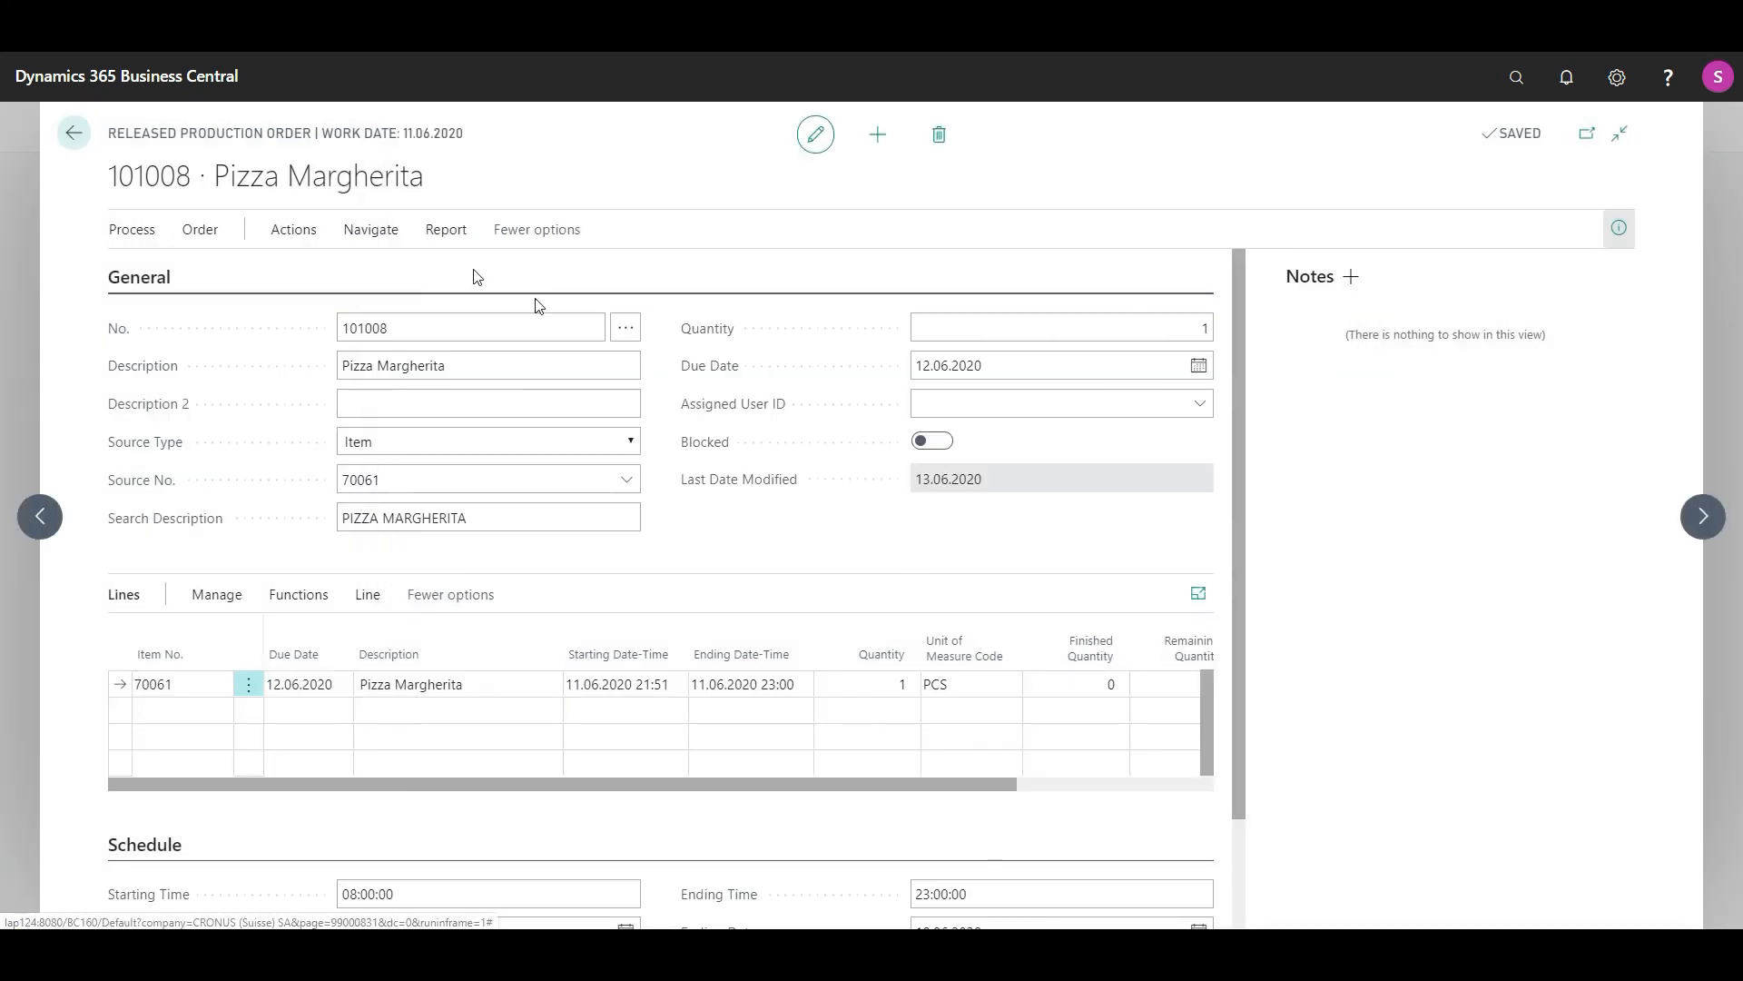
Step: Open the Item Ledger Entries of the Pizza Margherita production order
click(374, 232)
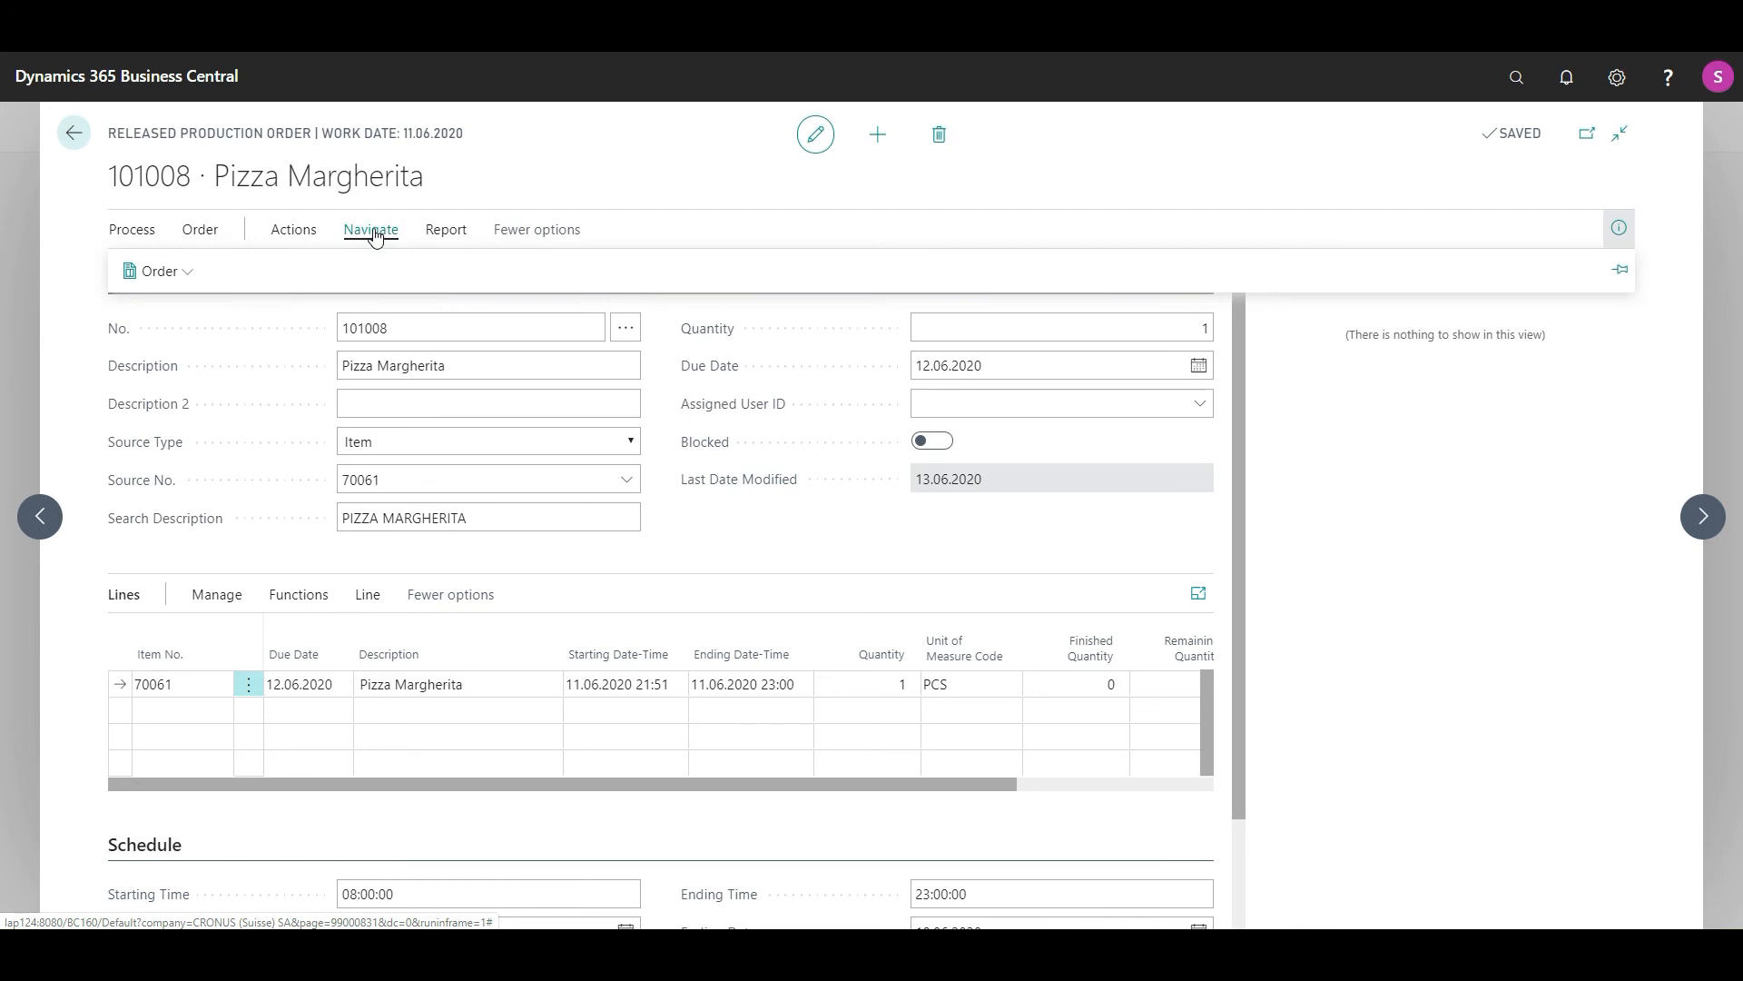
click(159, 271)
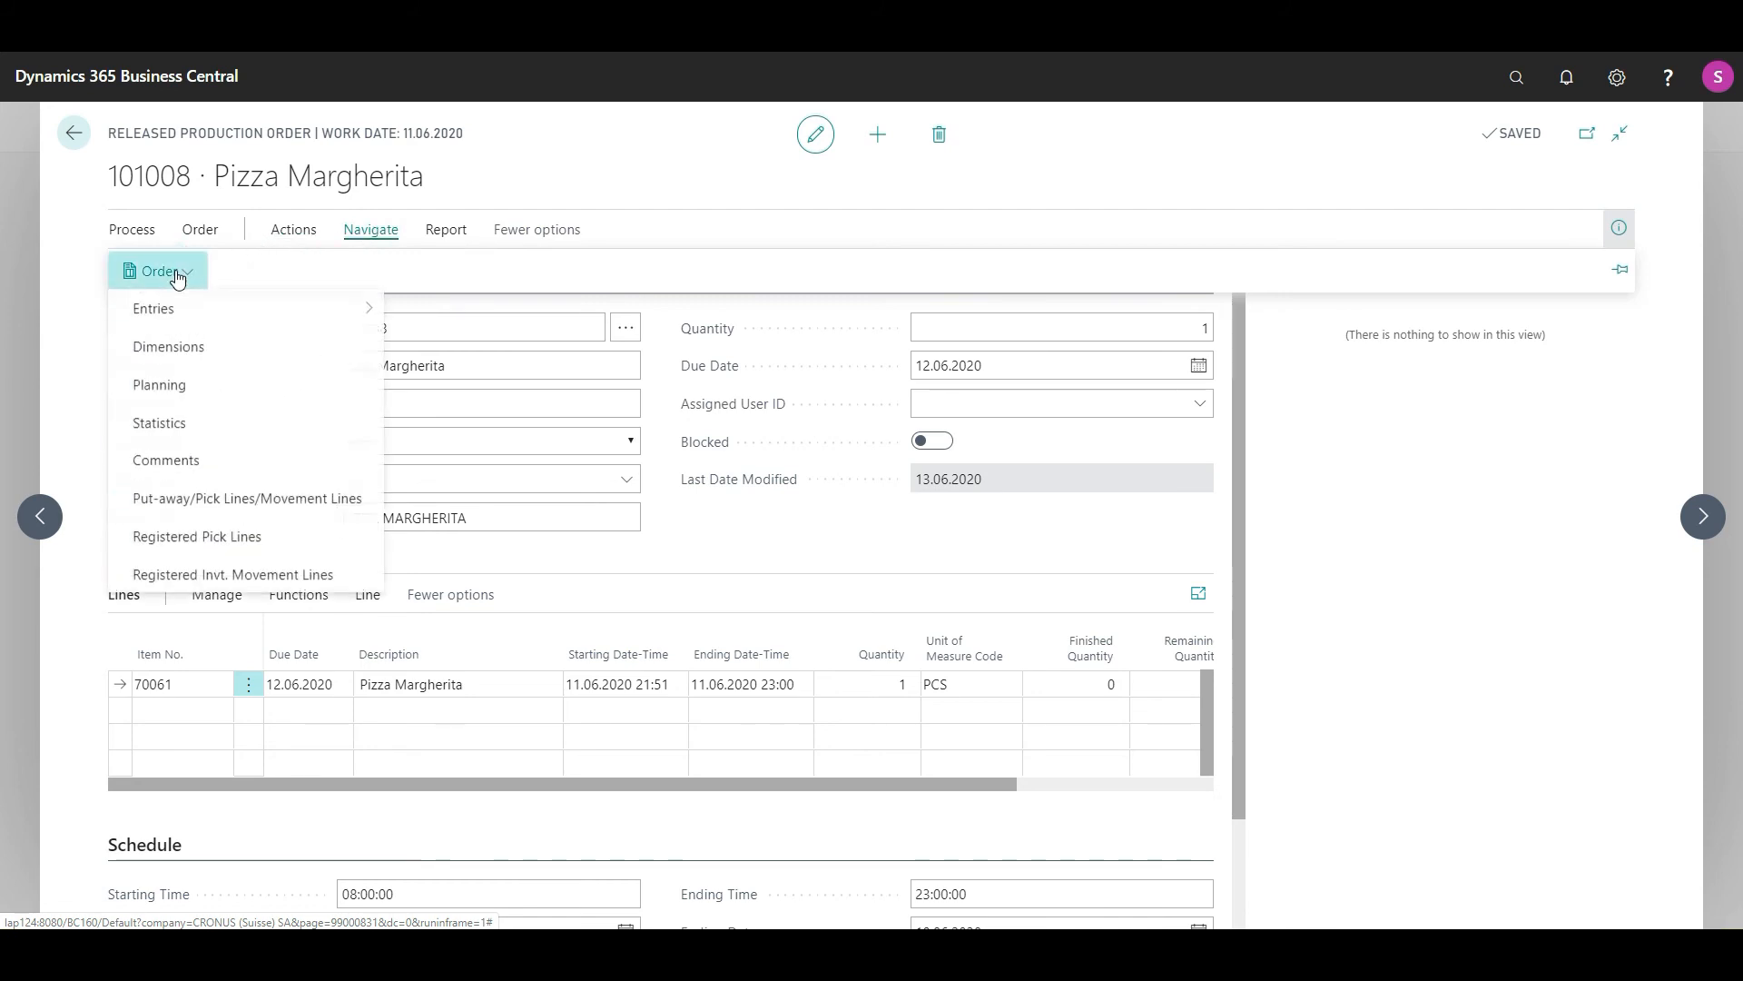
click(178, 311)
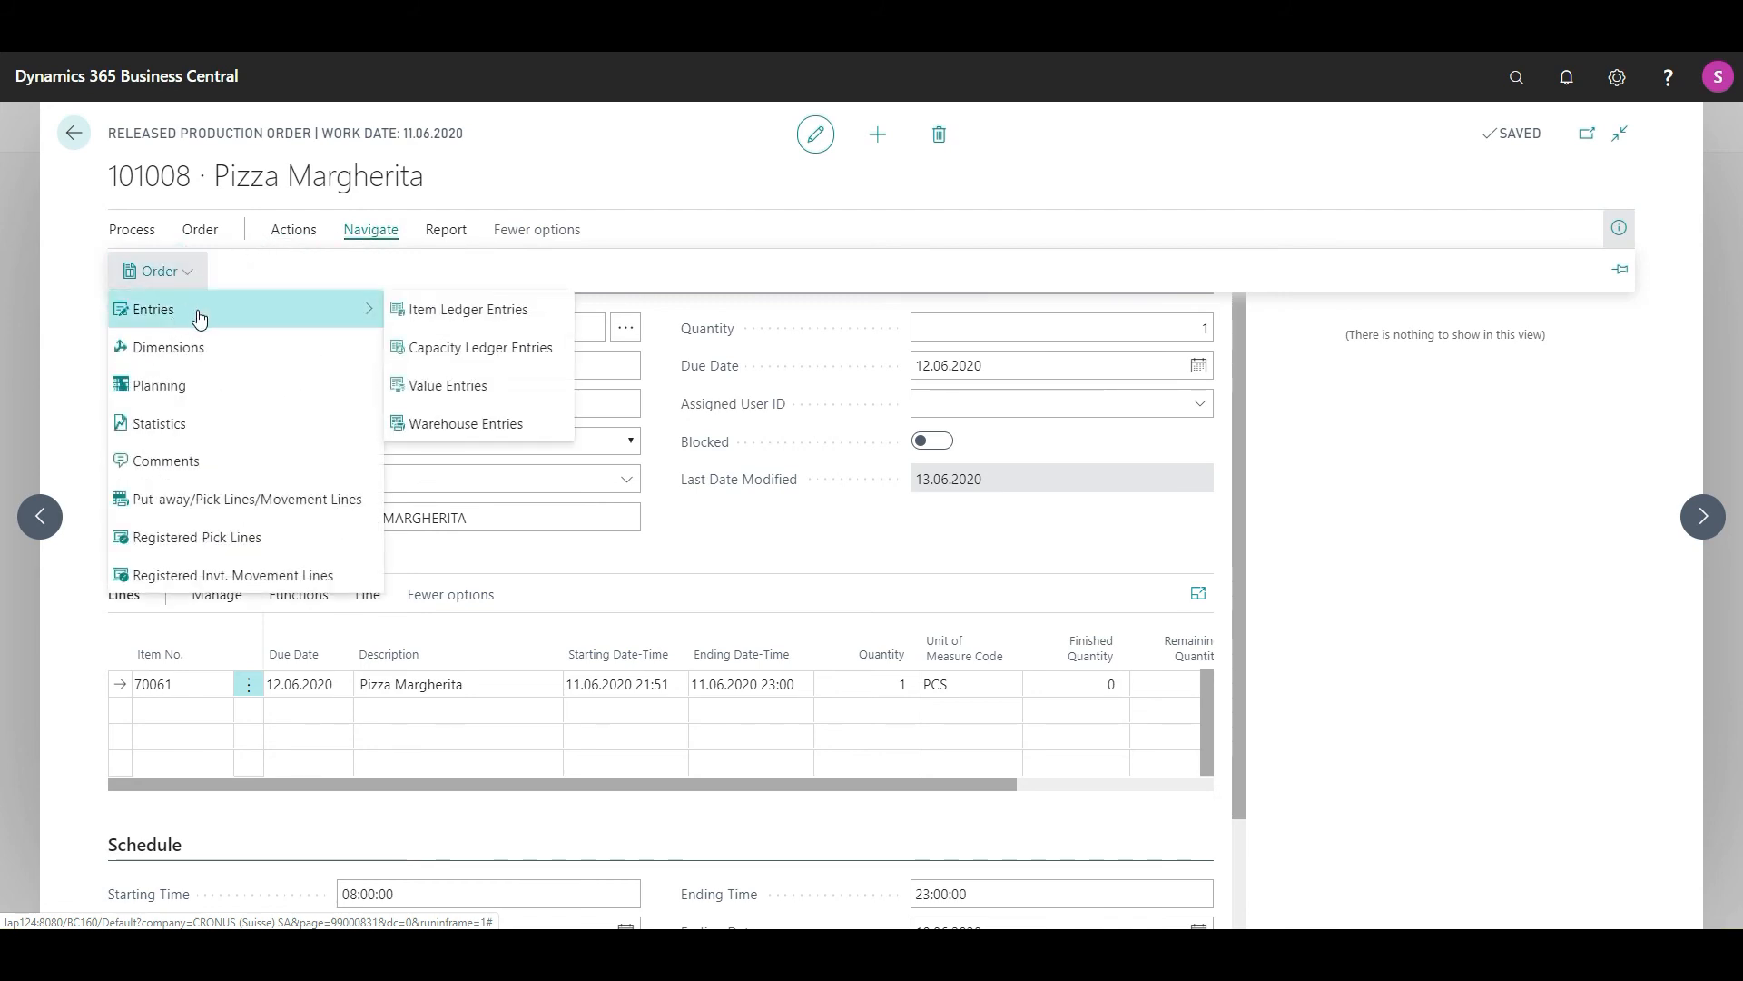
click(427, 312)
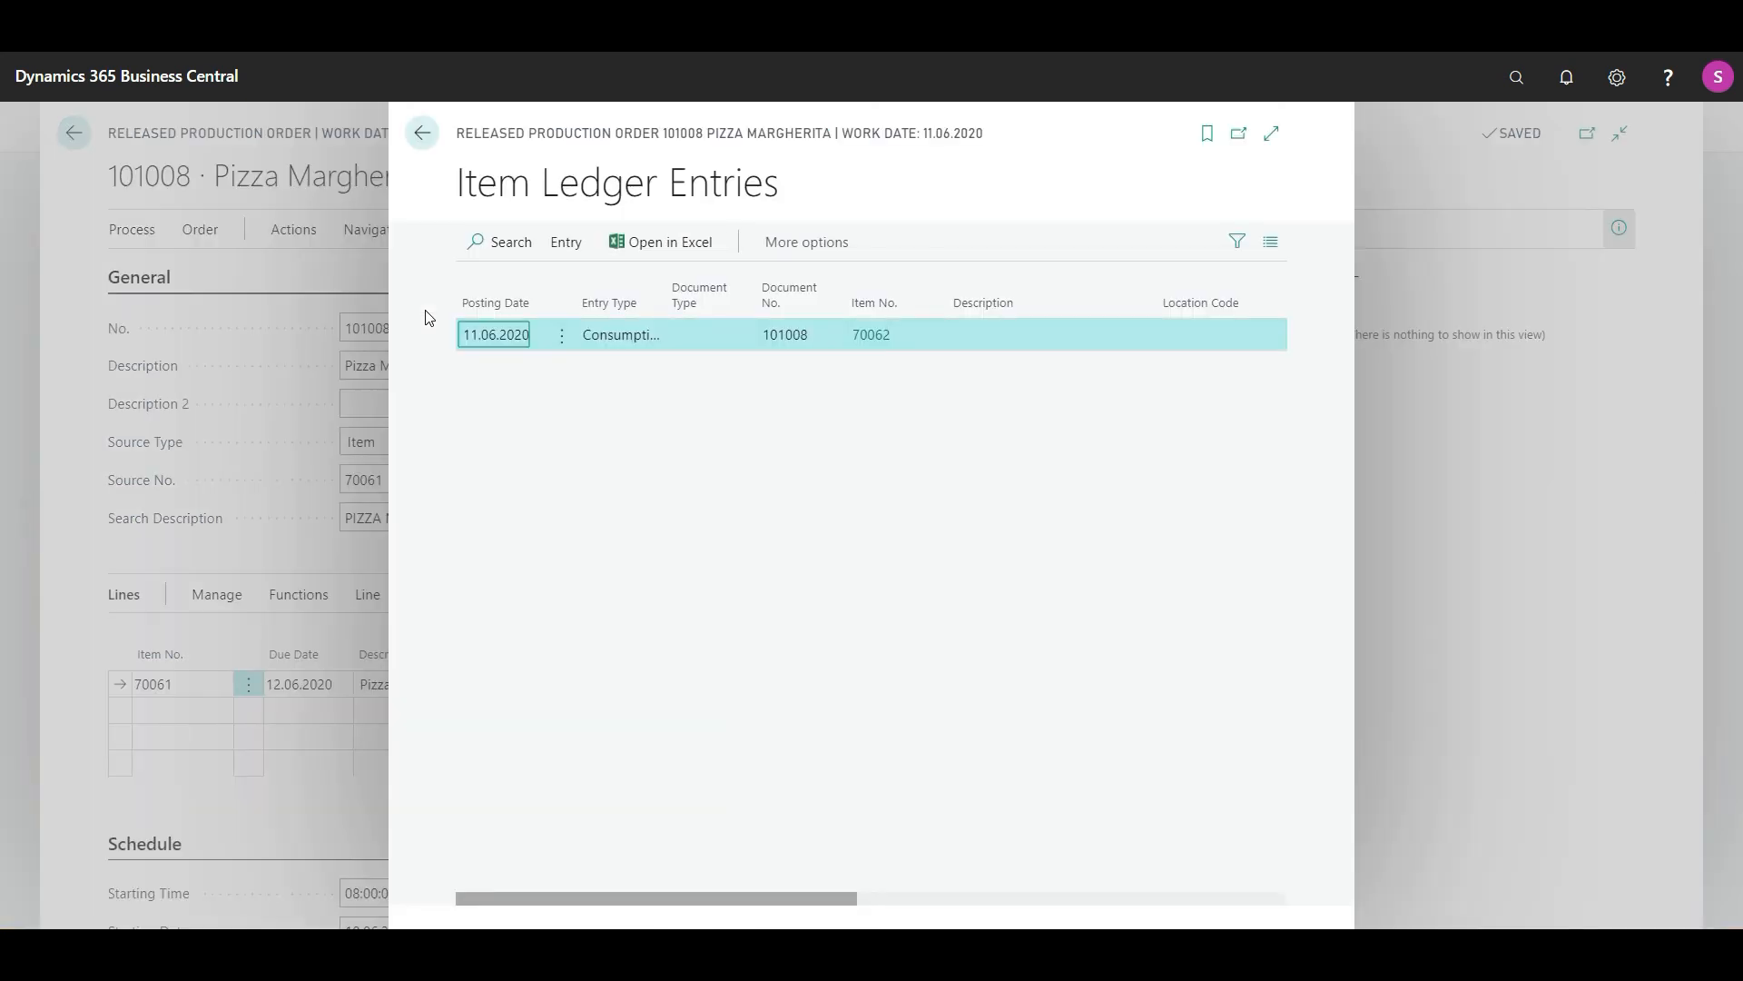
Step: Widen the Entry Type column and look up the item behind the consumption entry's item number
click(665, 300)
drag(666, 299, 696, 299)
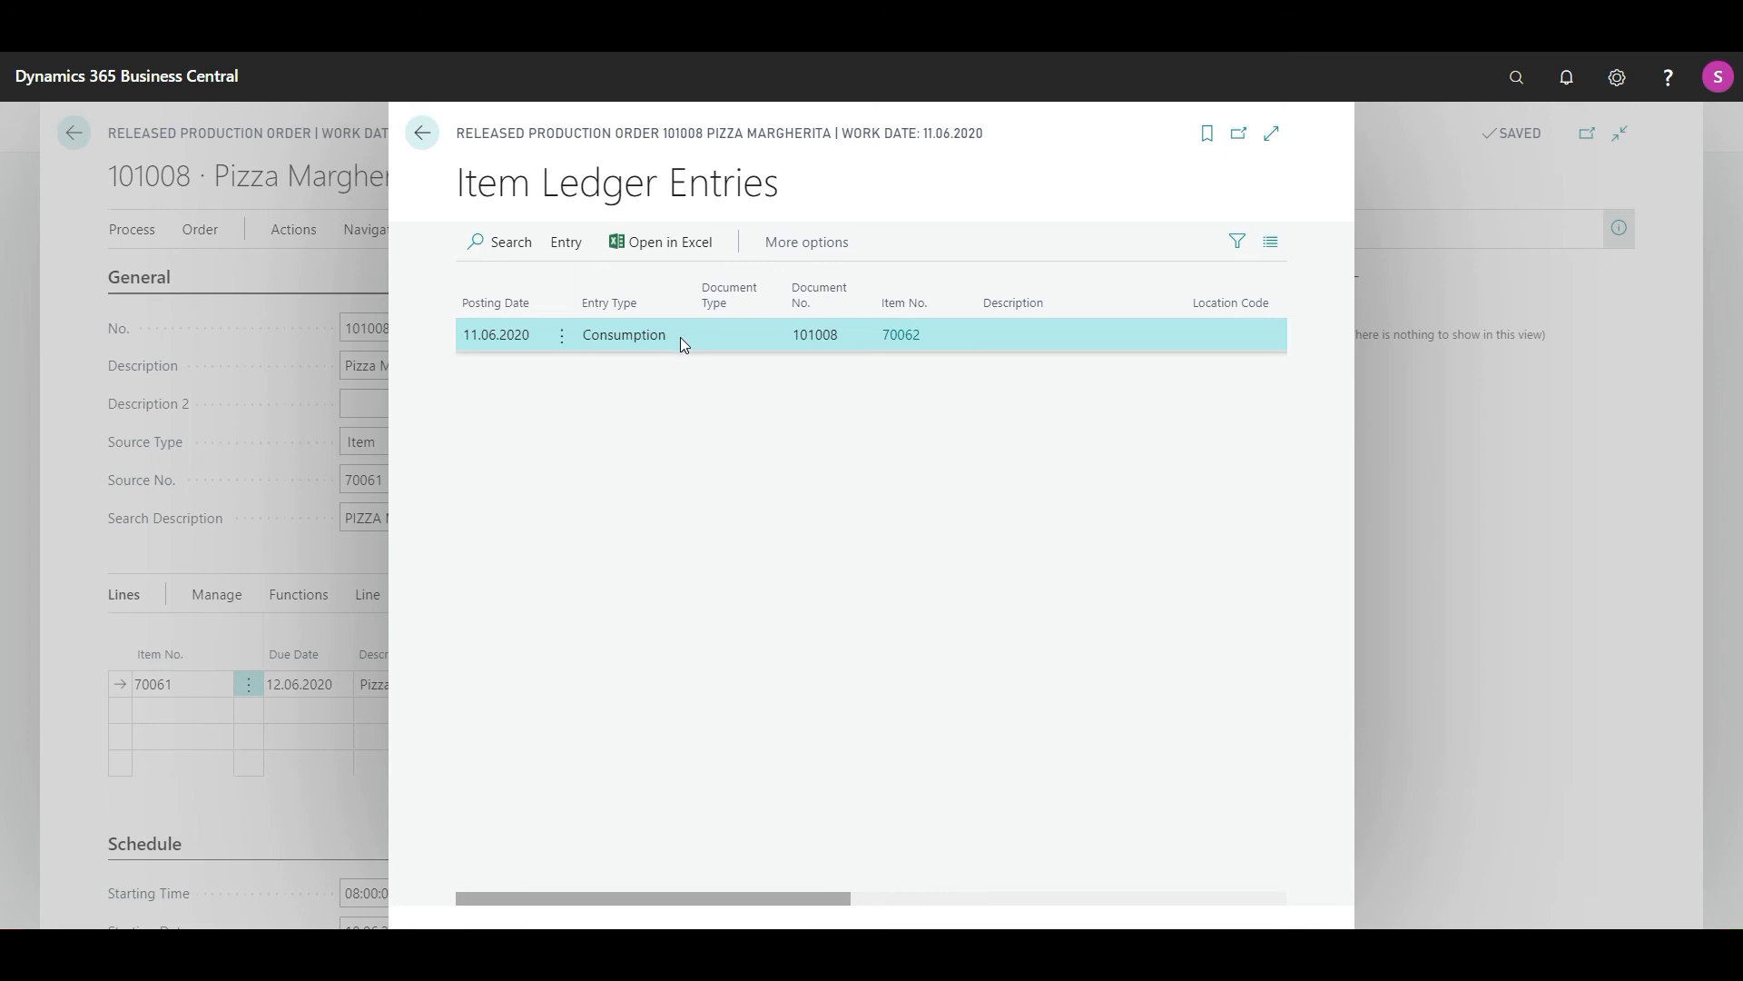
click(903, 338)
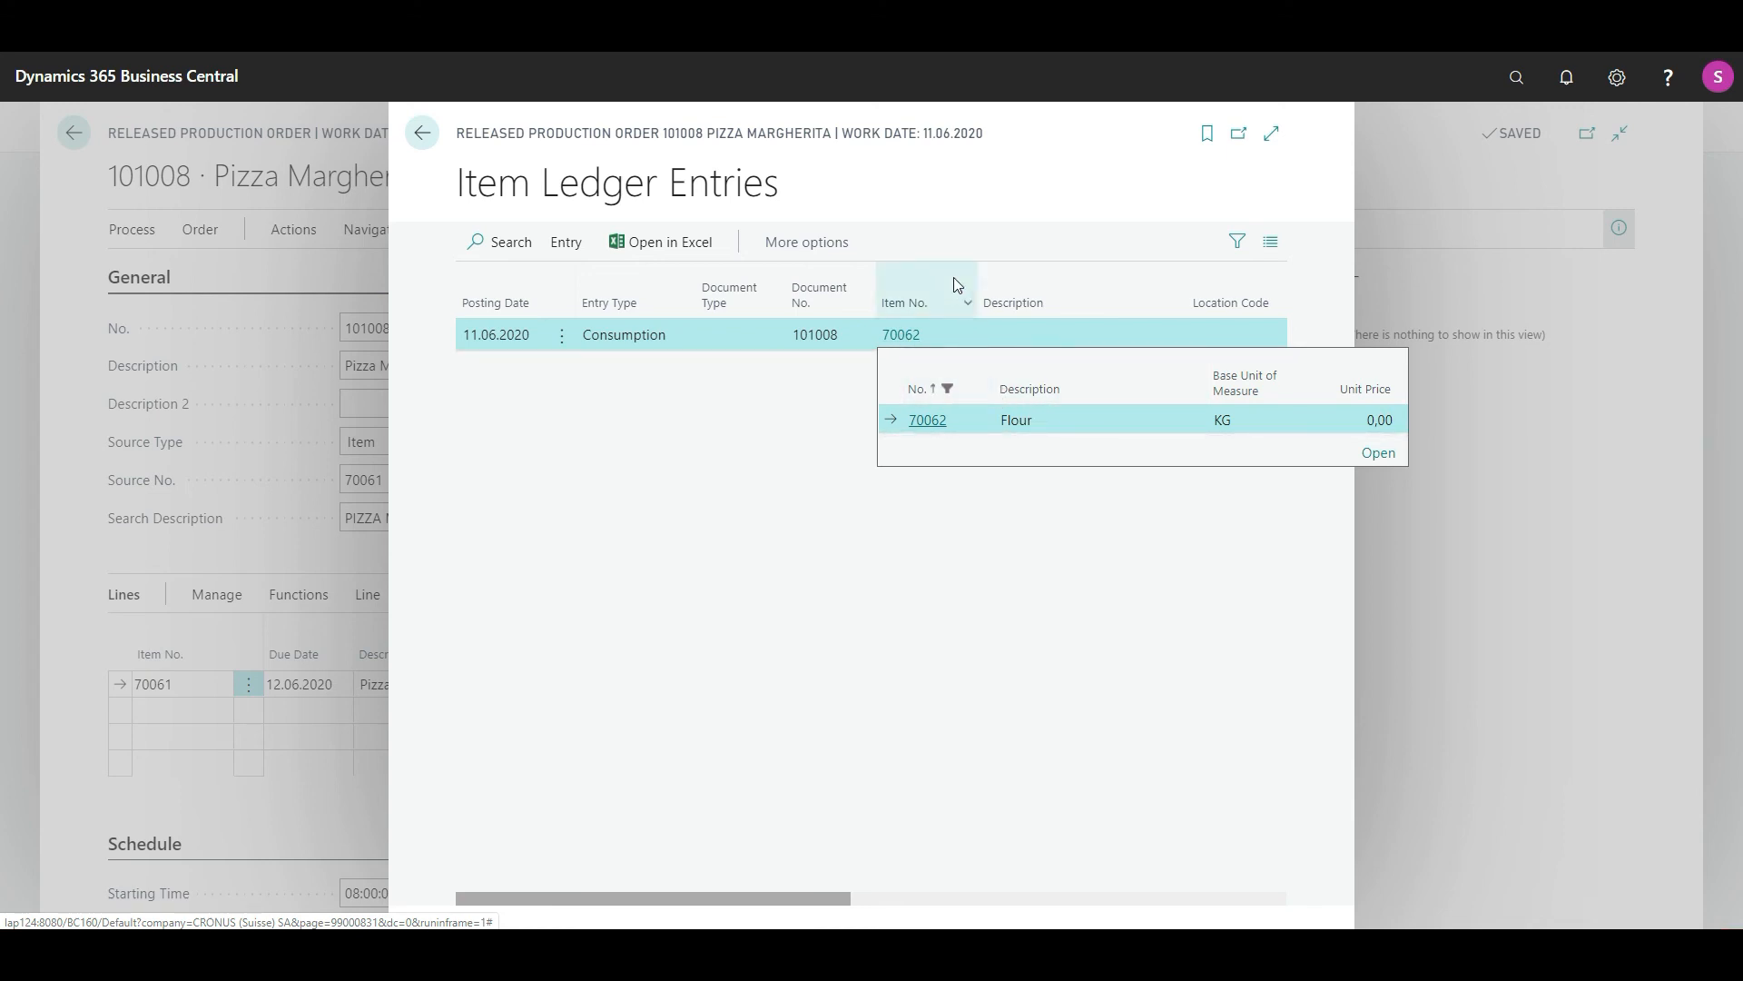
Step: Check the item number, quantity and invoiced quantity of the consumption entry, and close the Item Ledger Entries
click(824, 894)
click(826, 900)
drag(817, 895, 1089, 897)
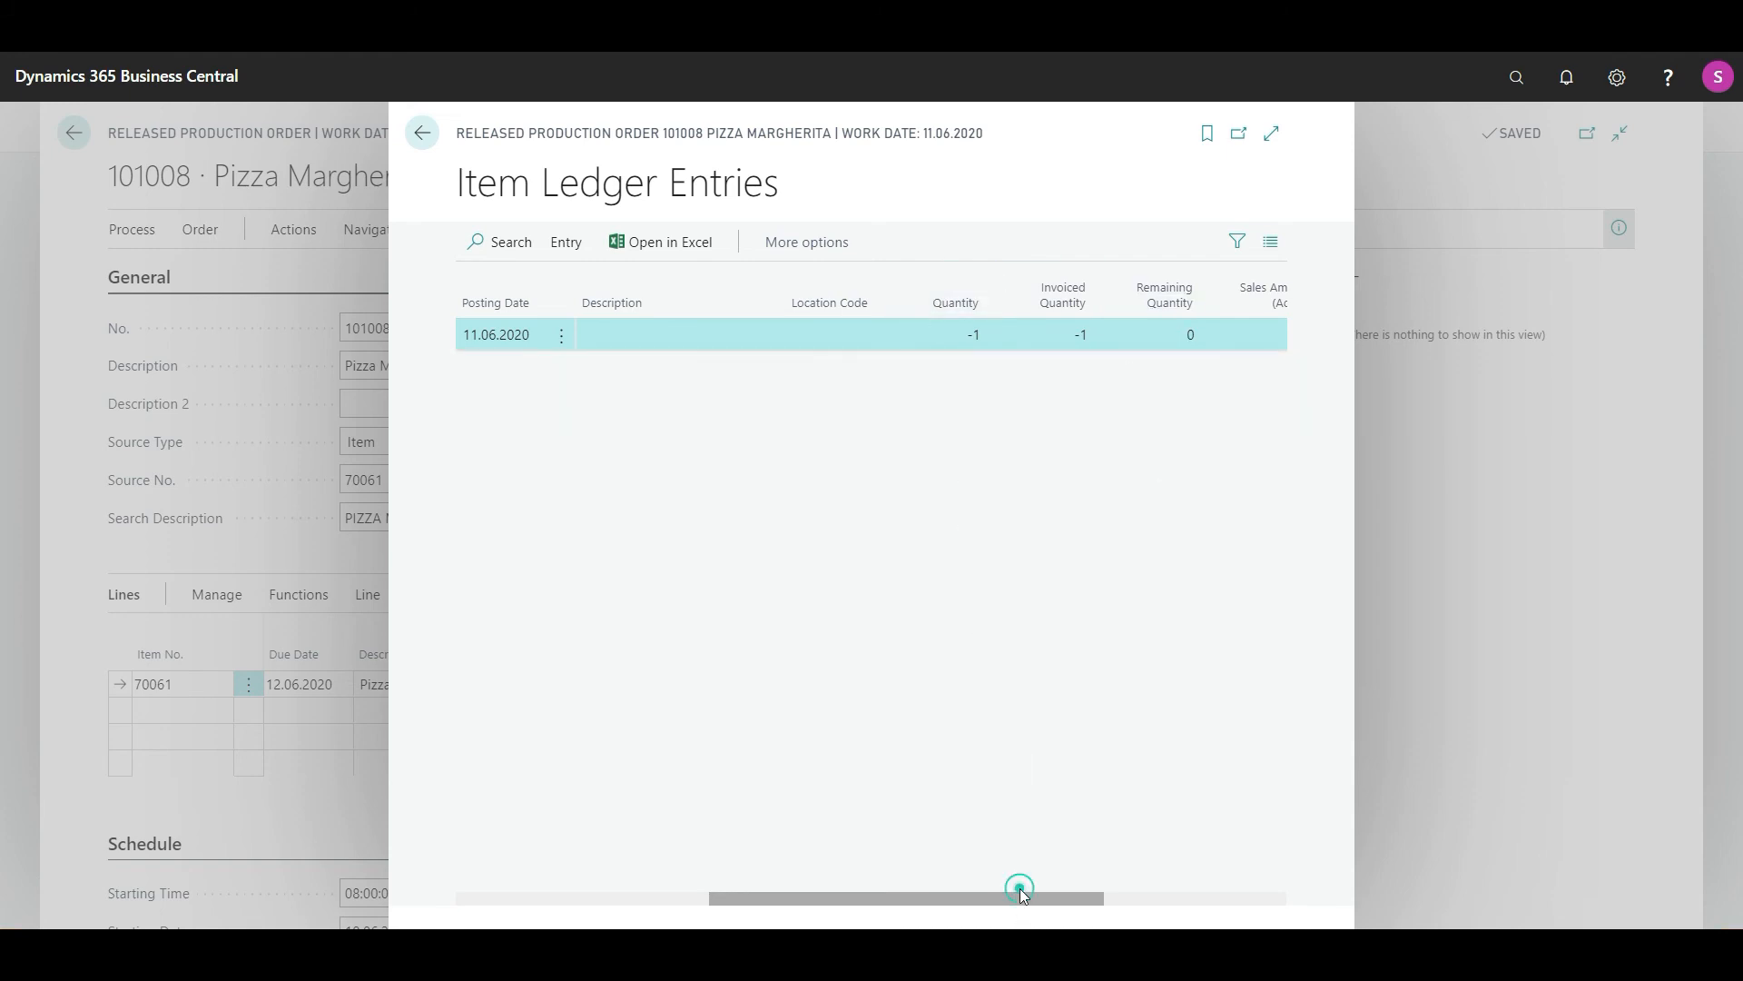
drag(899, 895, 634, 901)
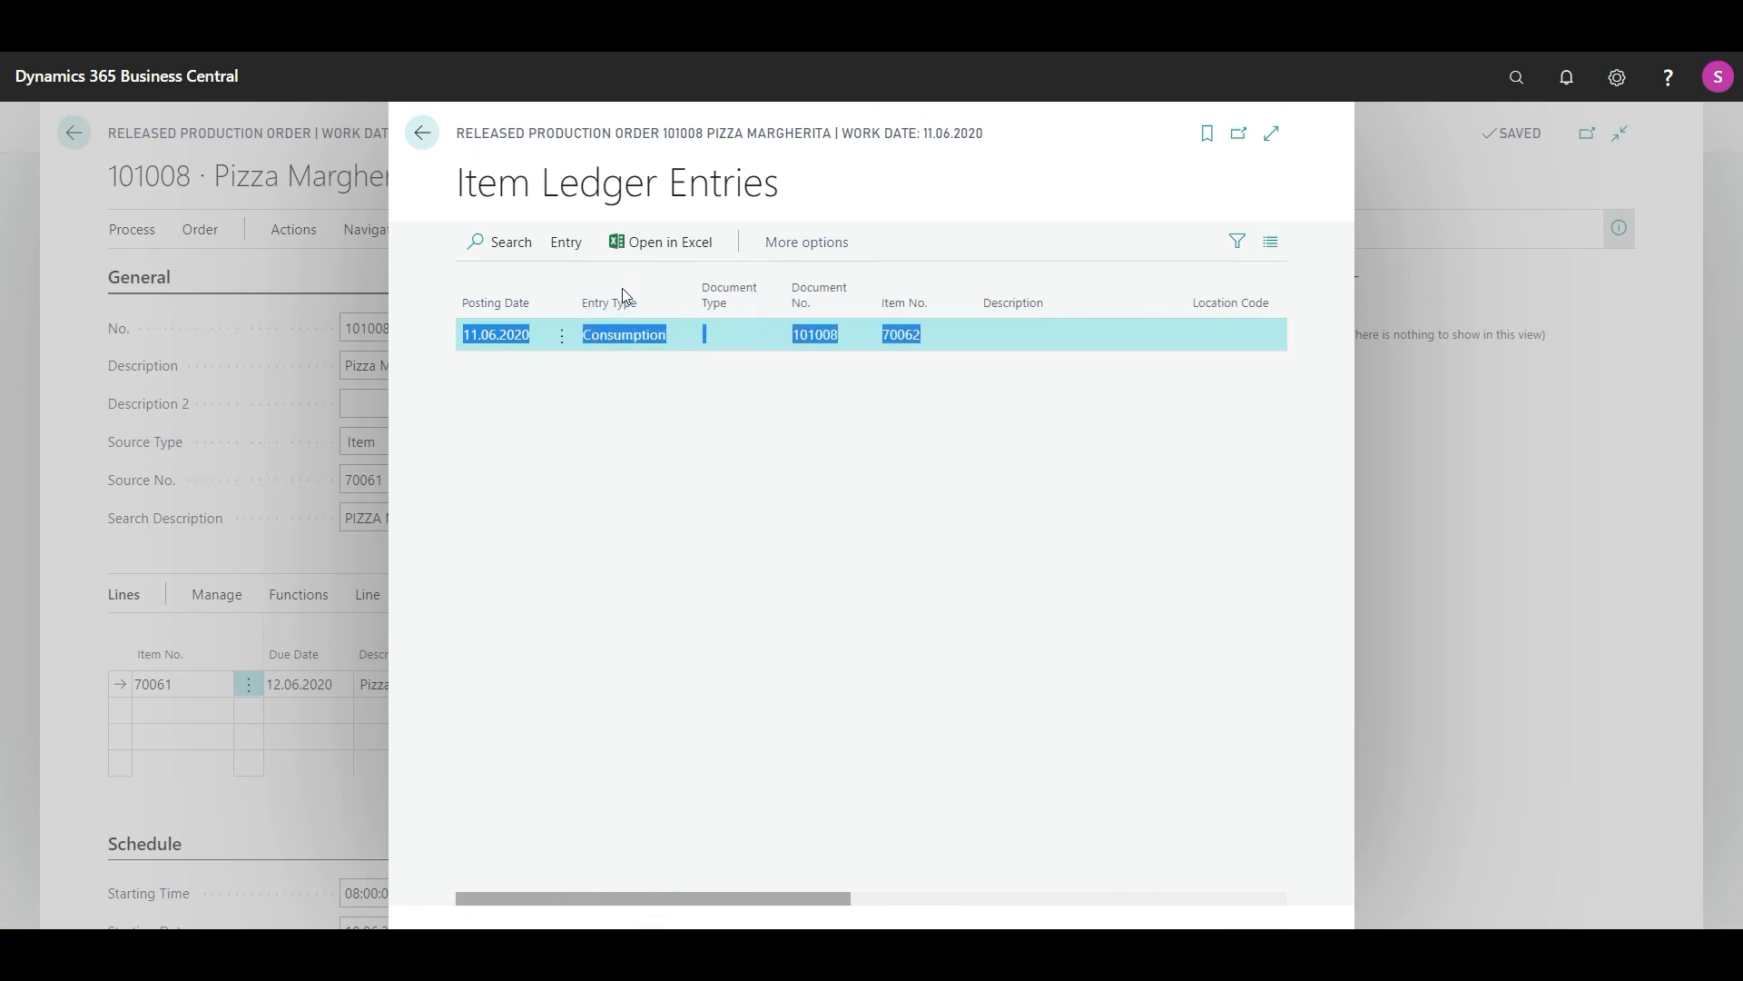
drag(708, 901, 908, 903)
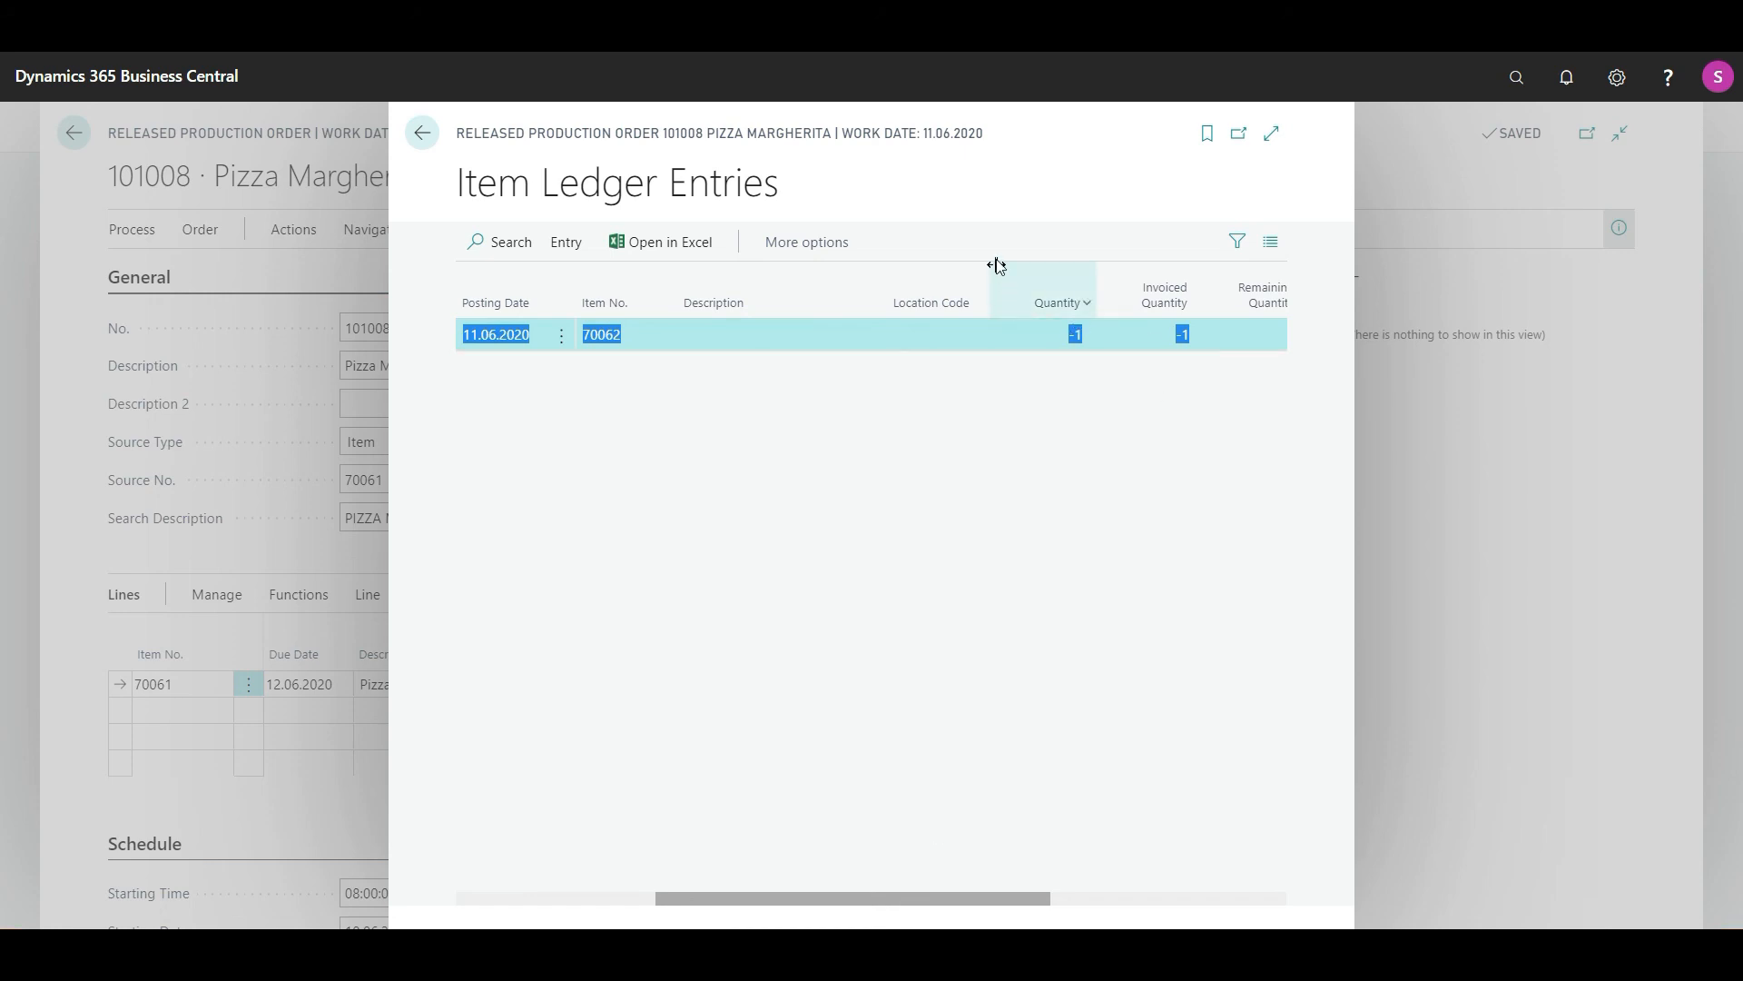
click(996, 221)
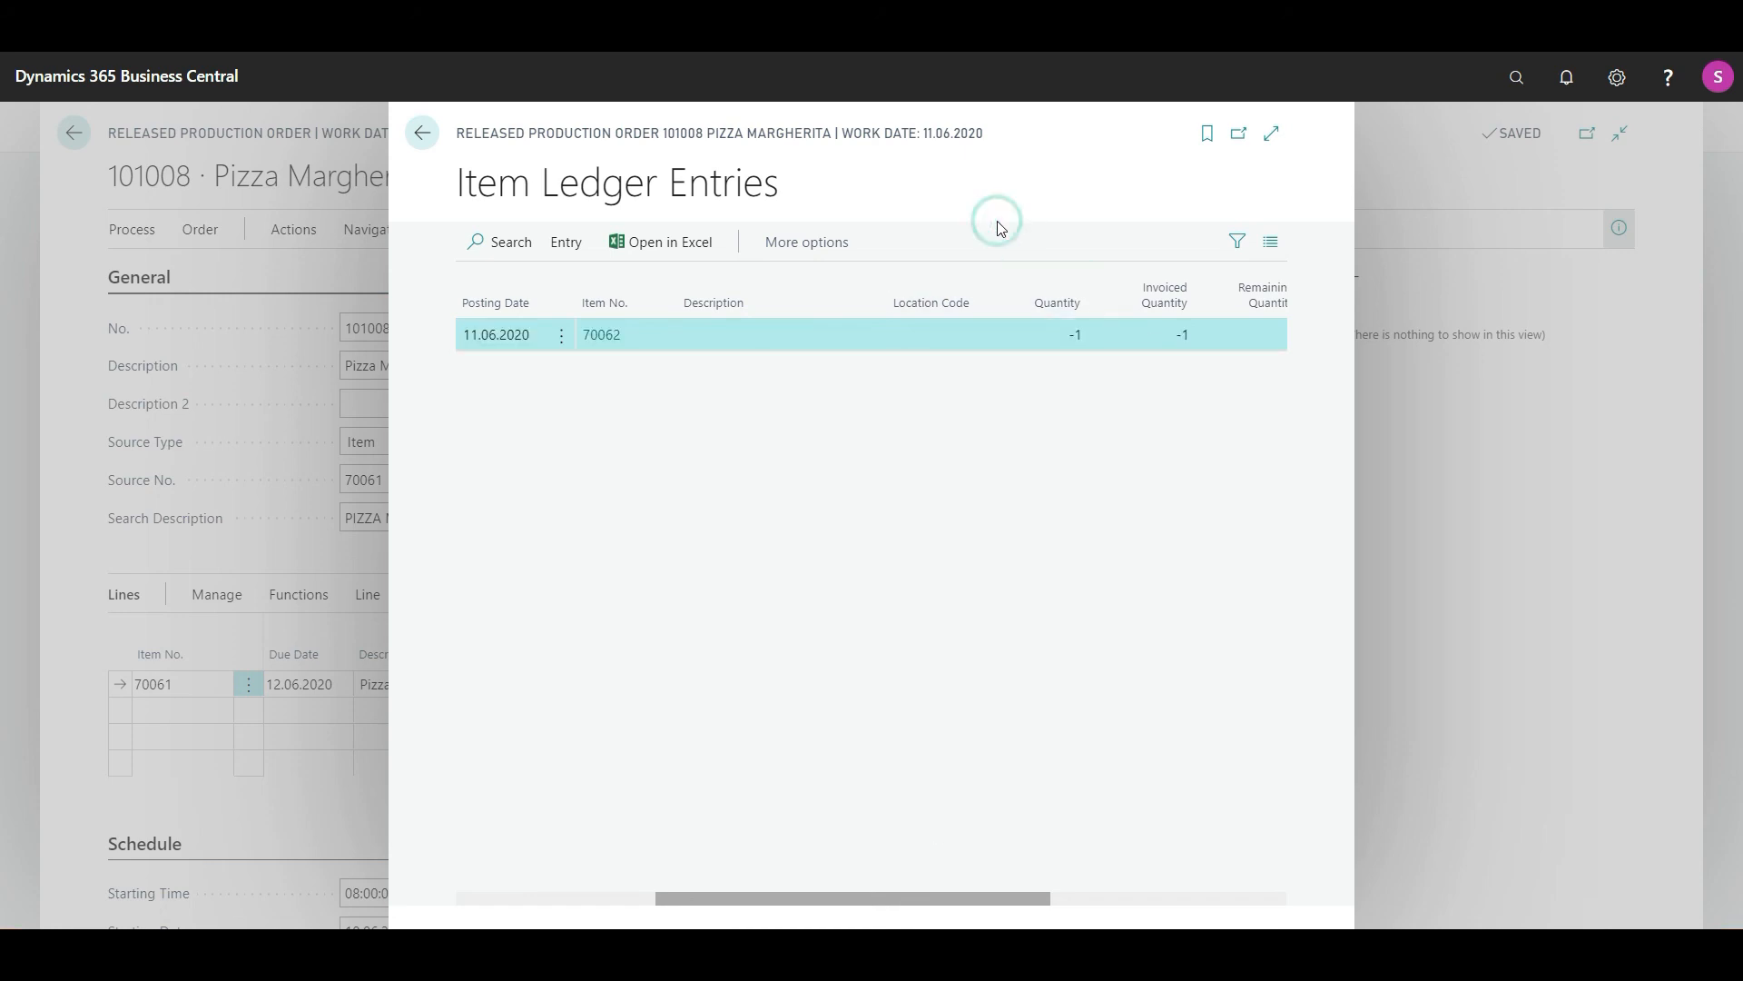
click(421, 136)
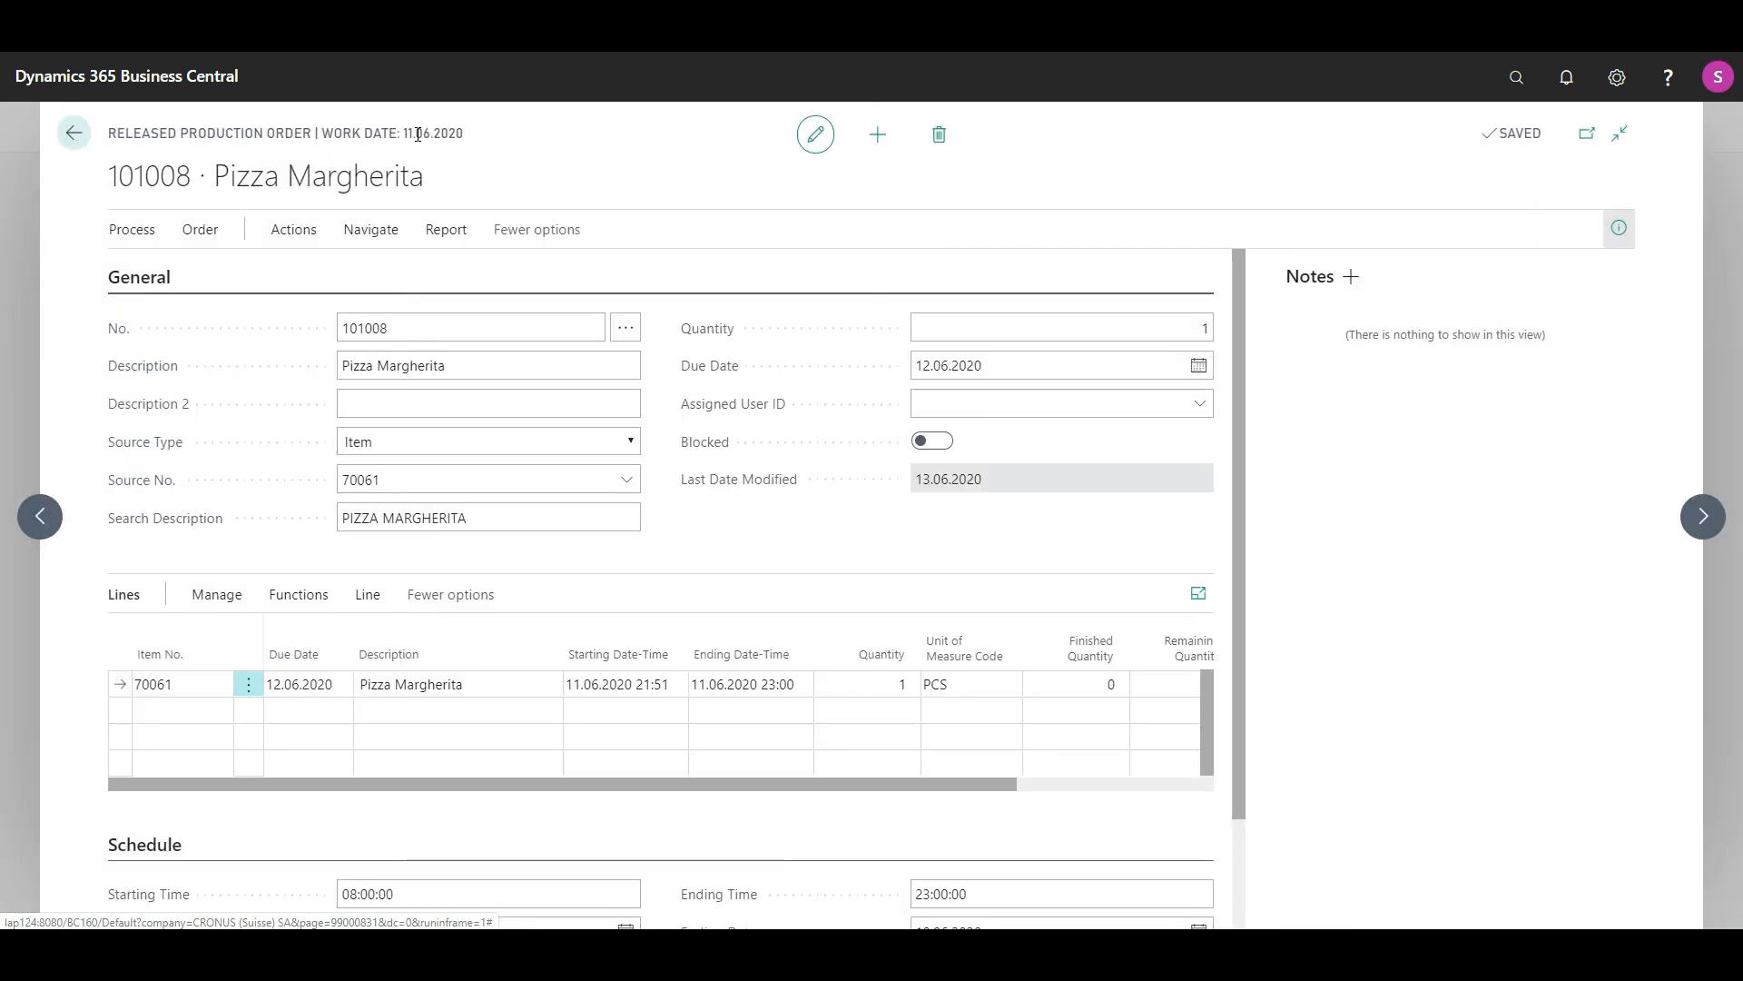
Step: Open the Capacity Ledger Entries of the Pizza Margherita production order
click(362, 232)
click(180, 278)
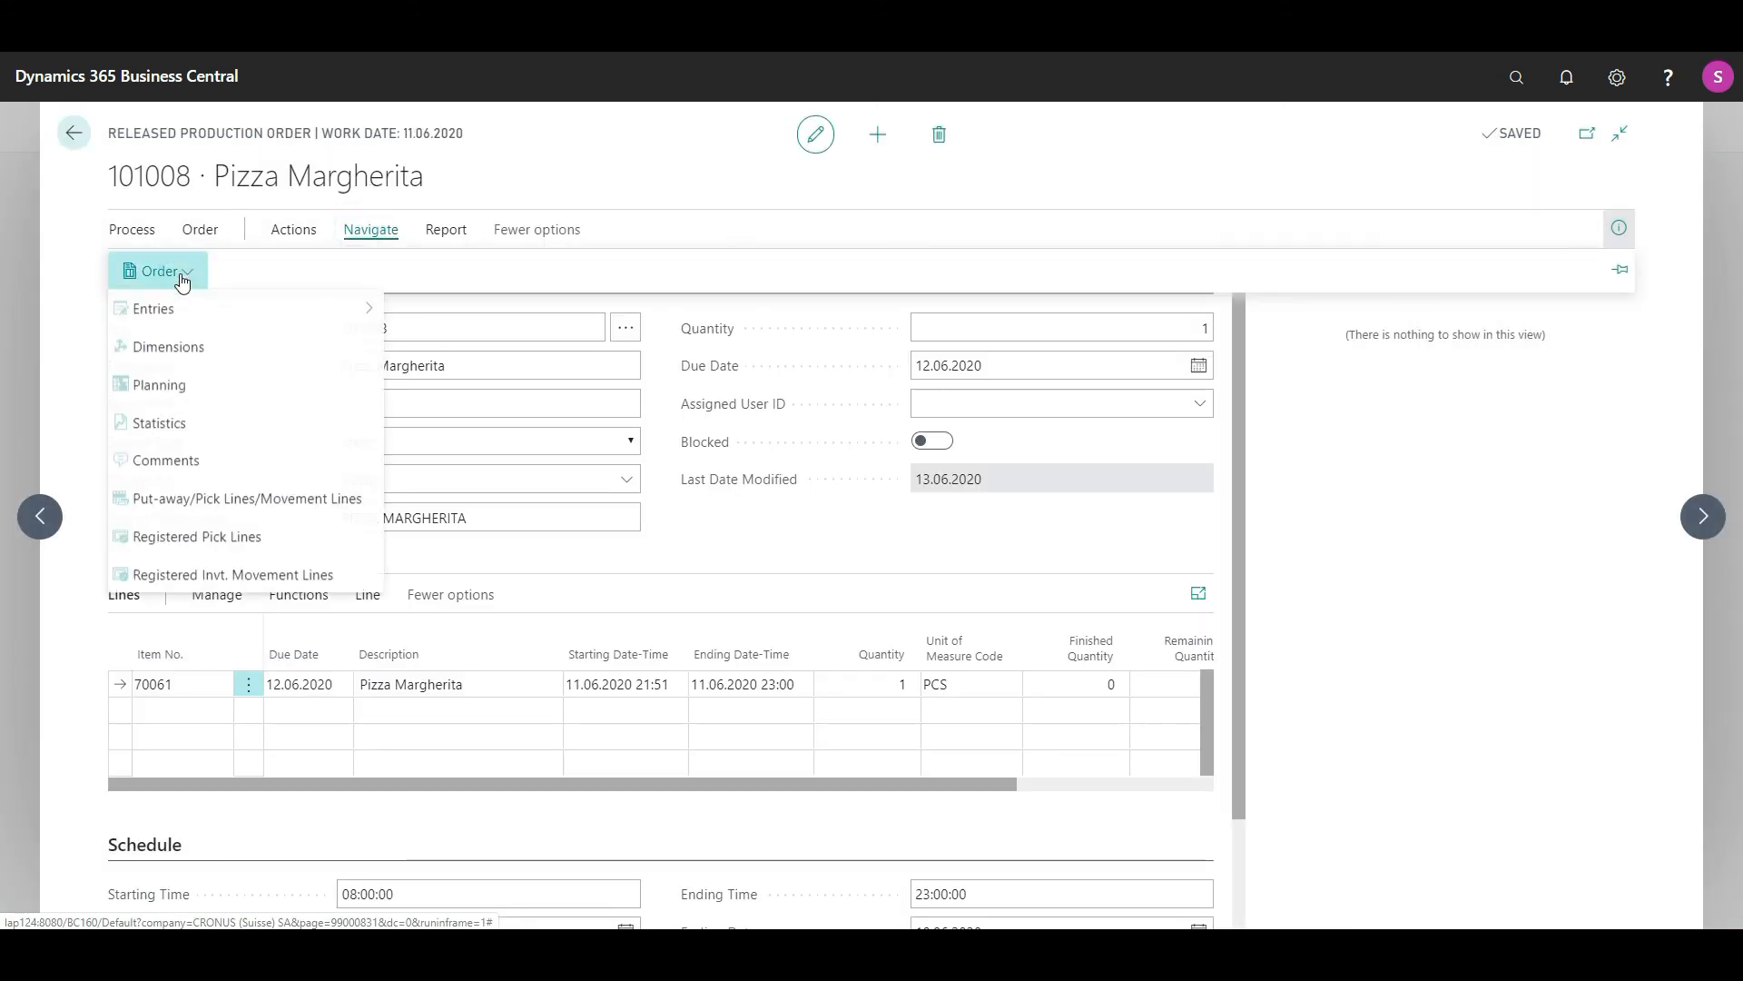
mouse_move(203, 313)
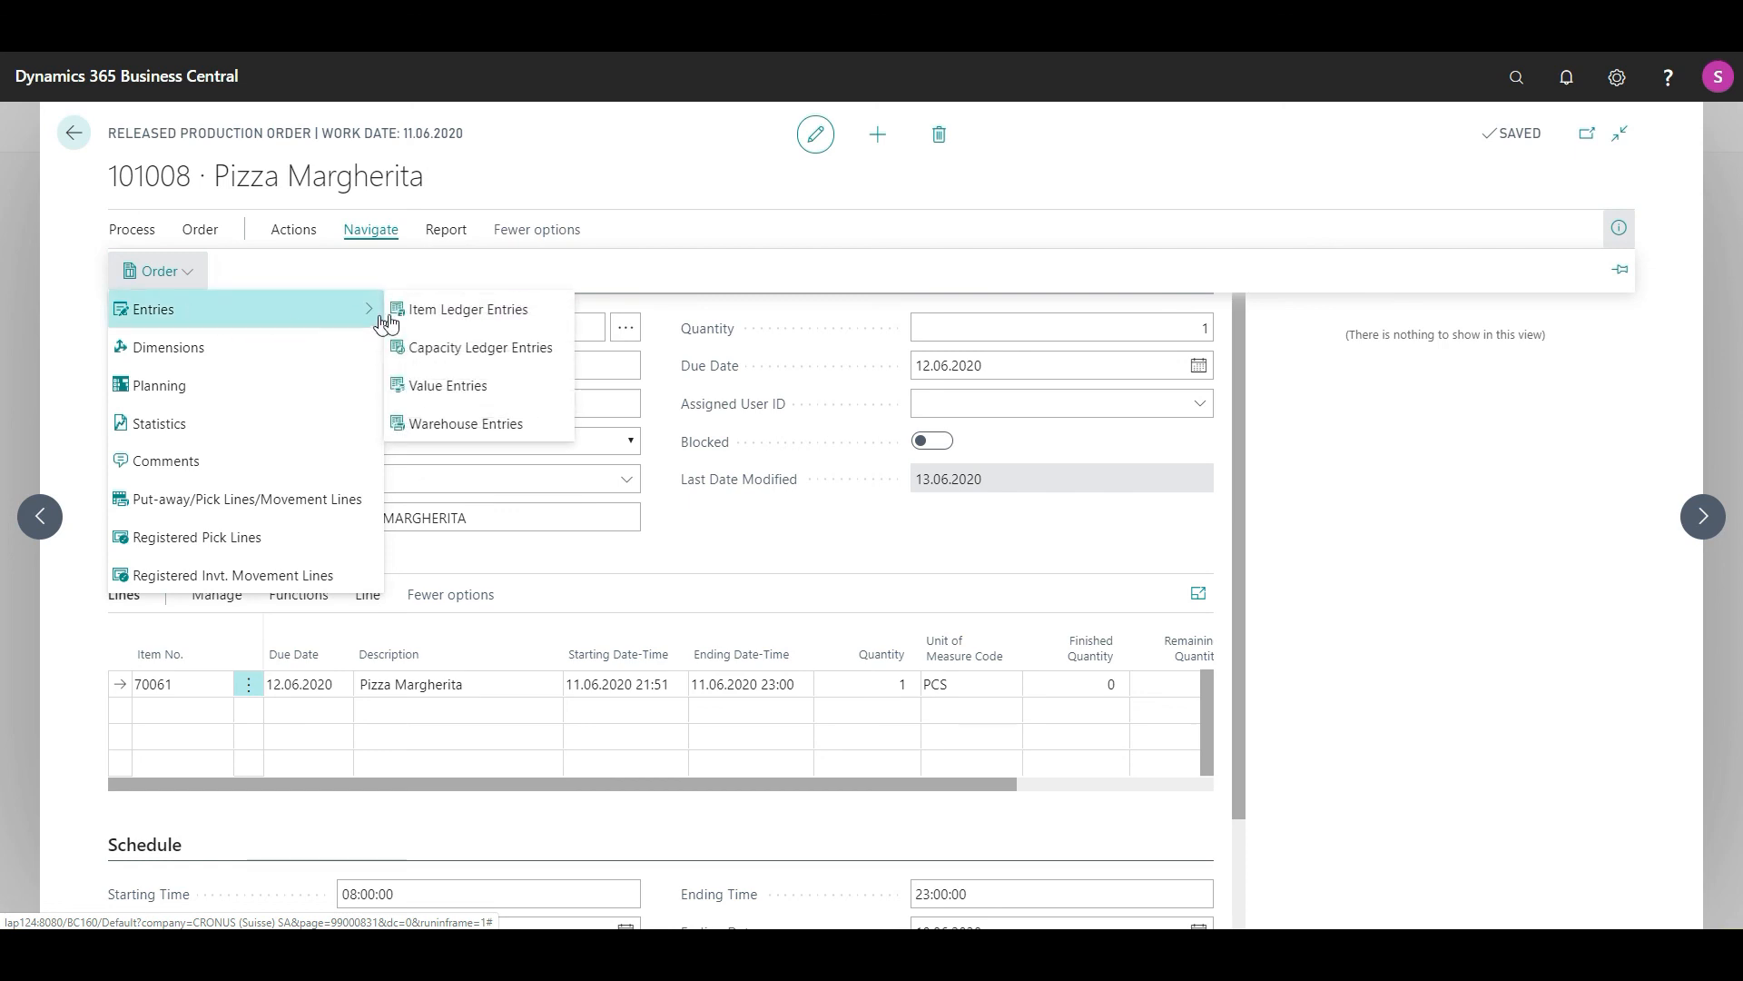
click(436, 351)
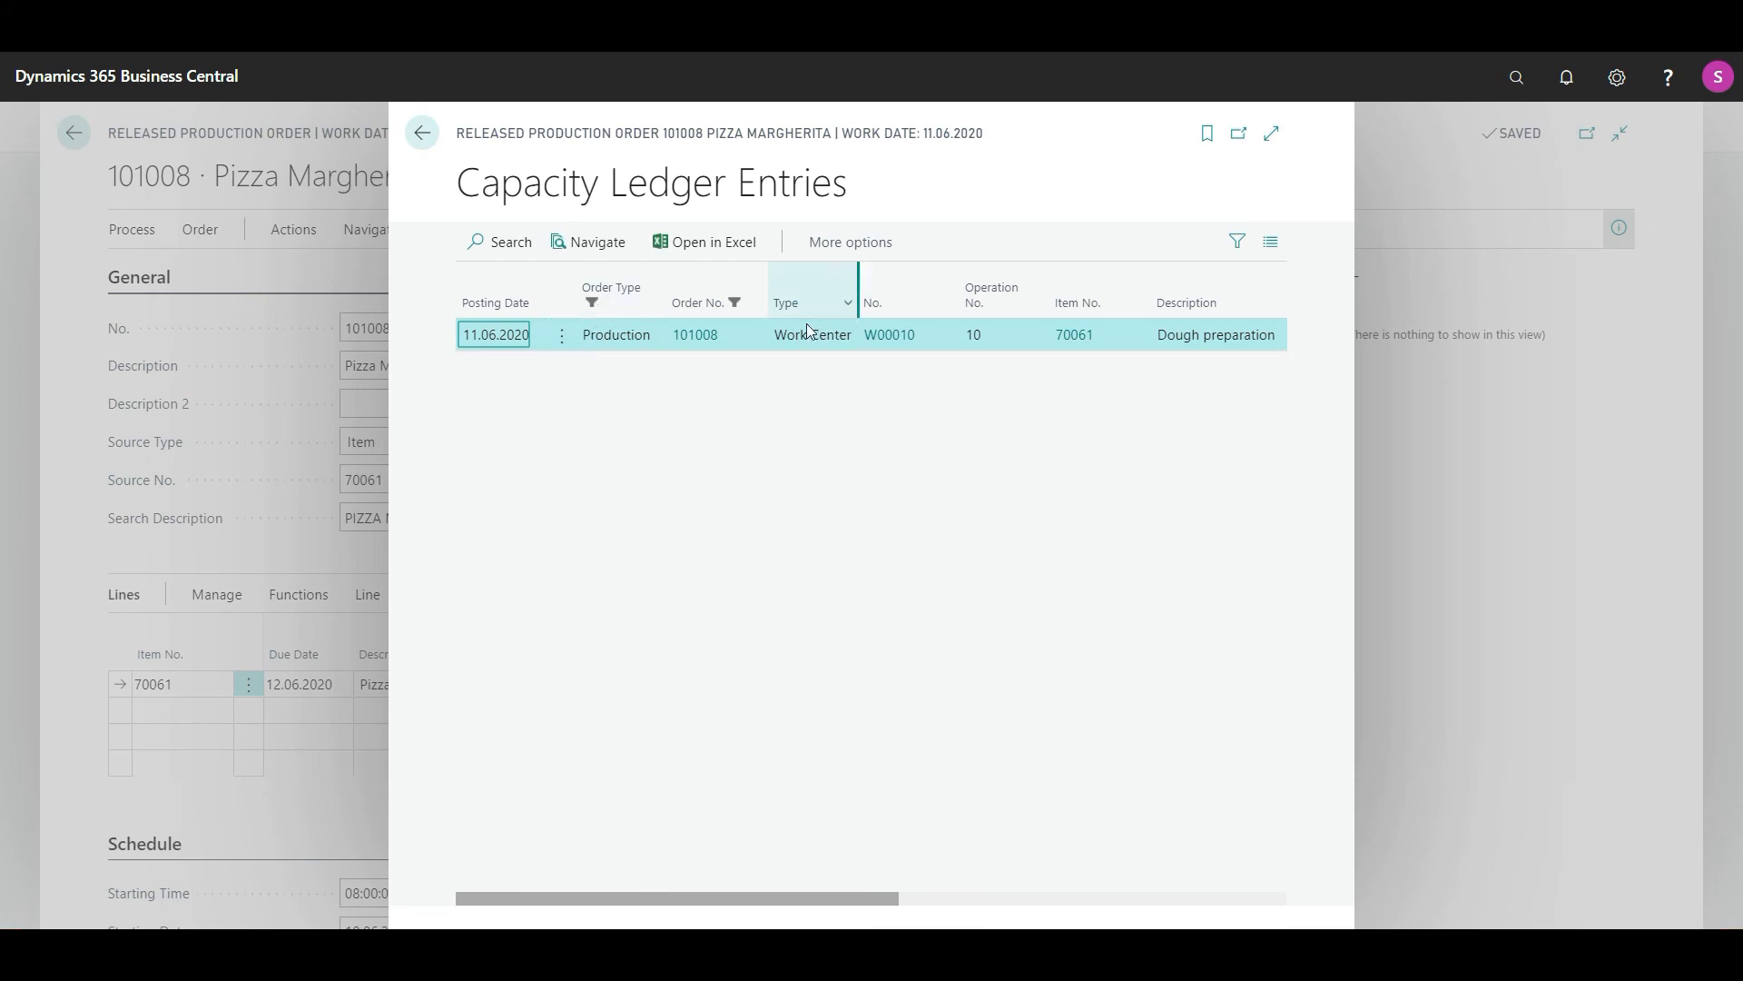
Step: Look up the work center behind the capacity entry, check its run and output quantities, and close the Capacity Ledger Entries
click(899, 344)
click(898, 338)
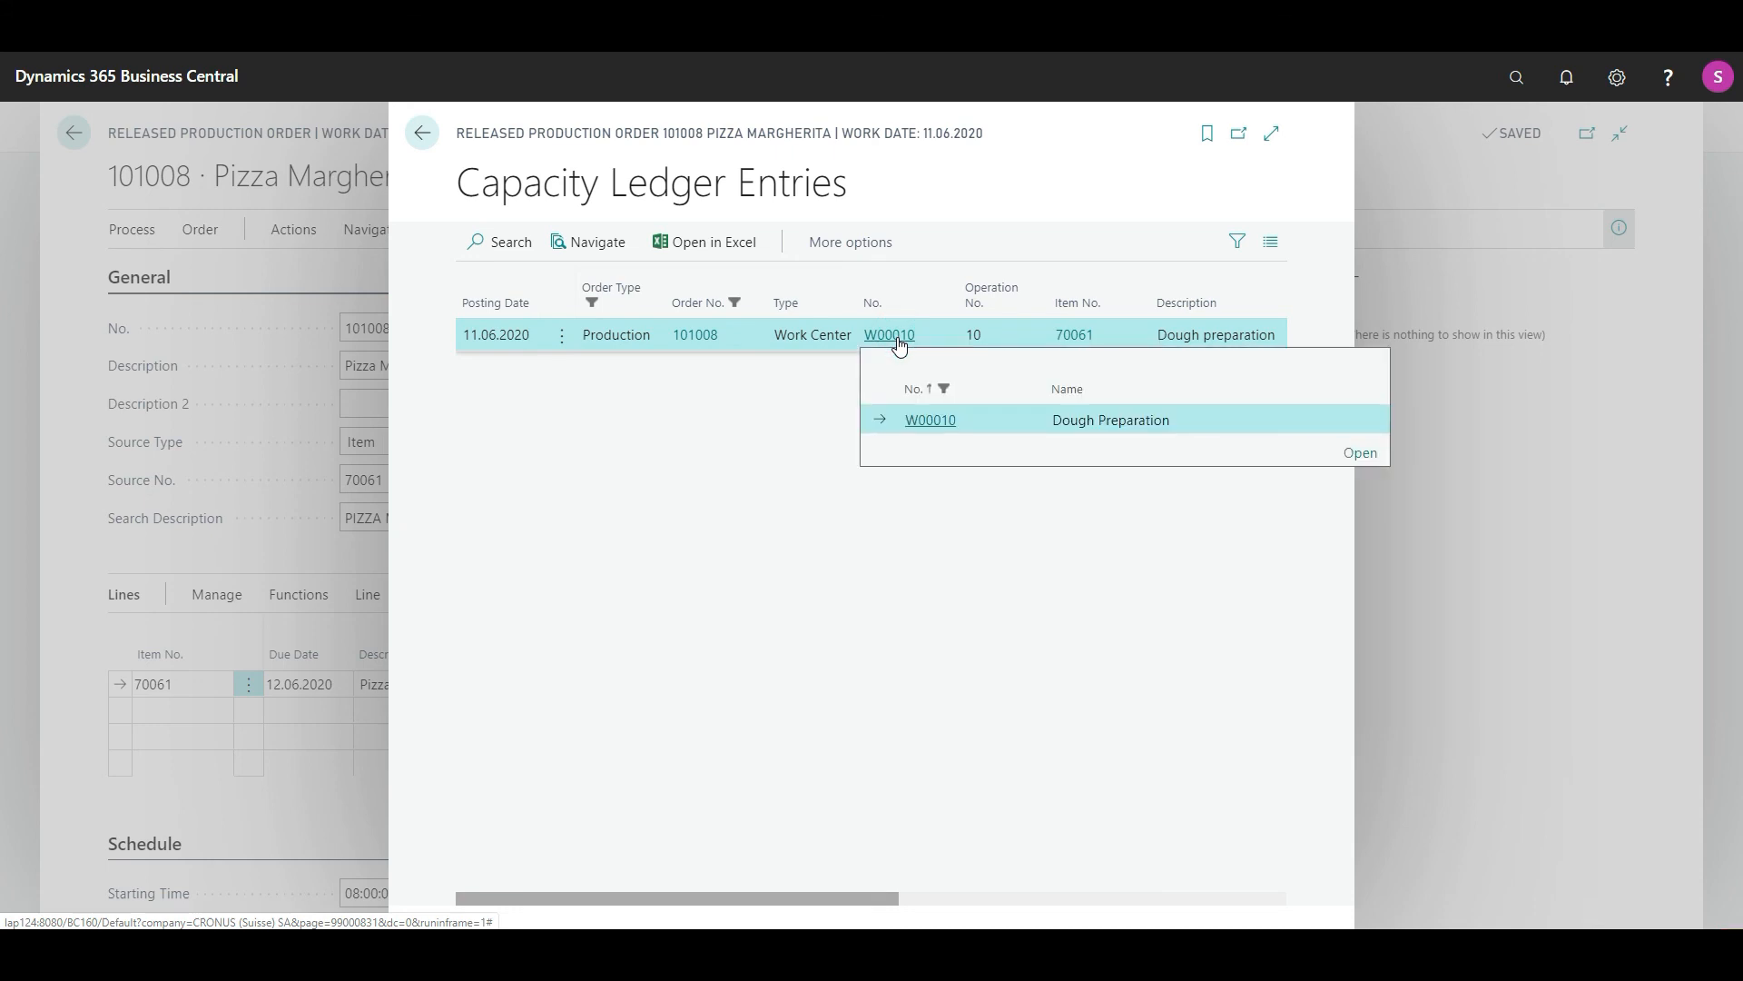
click(971, 207)
drag(822, 899, 1097, 883)
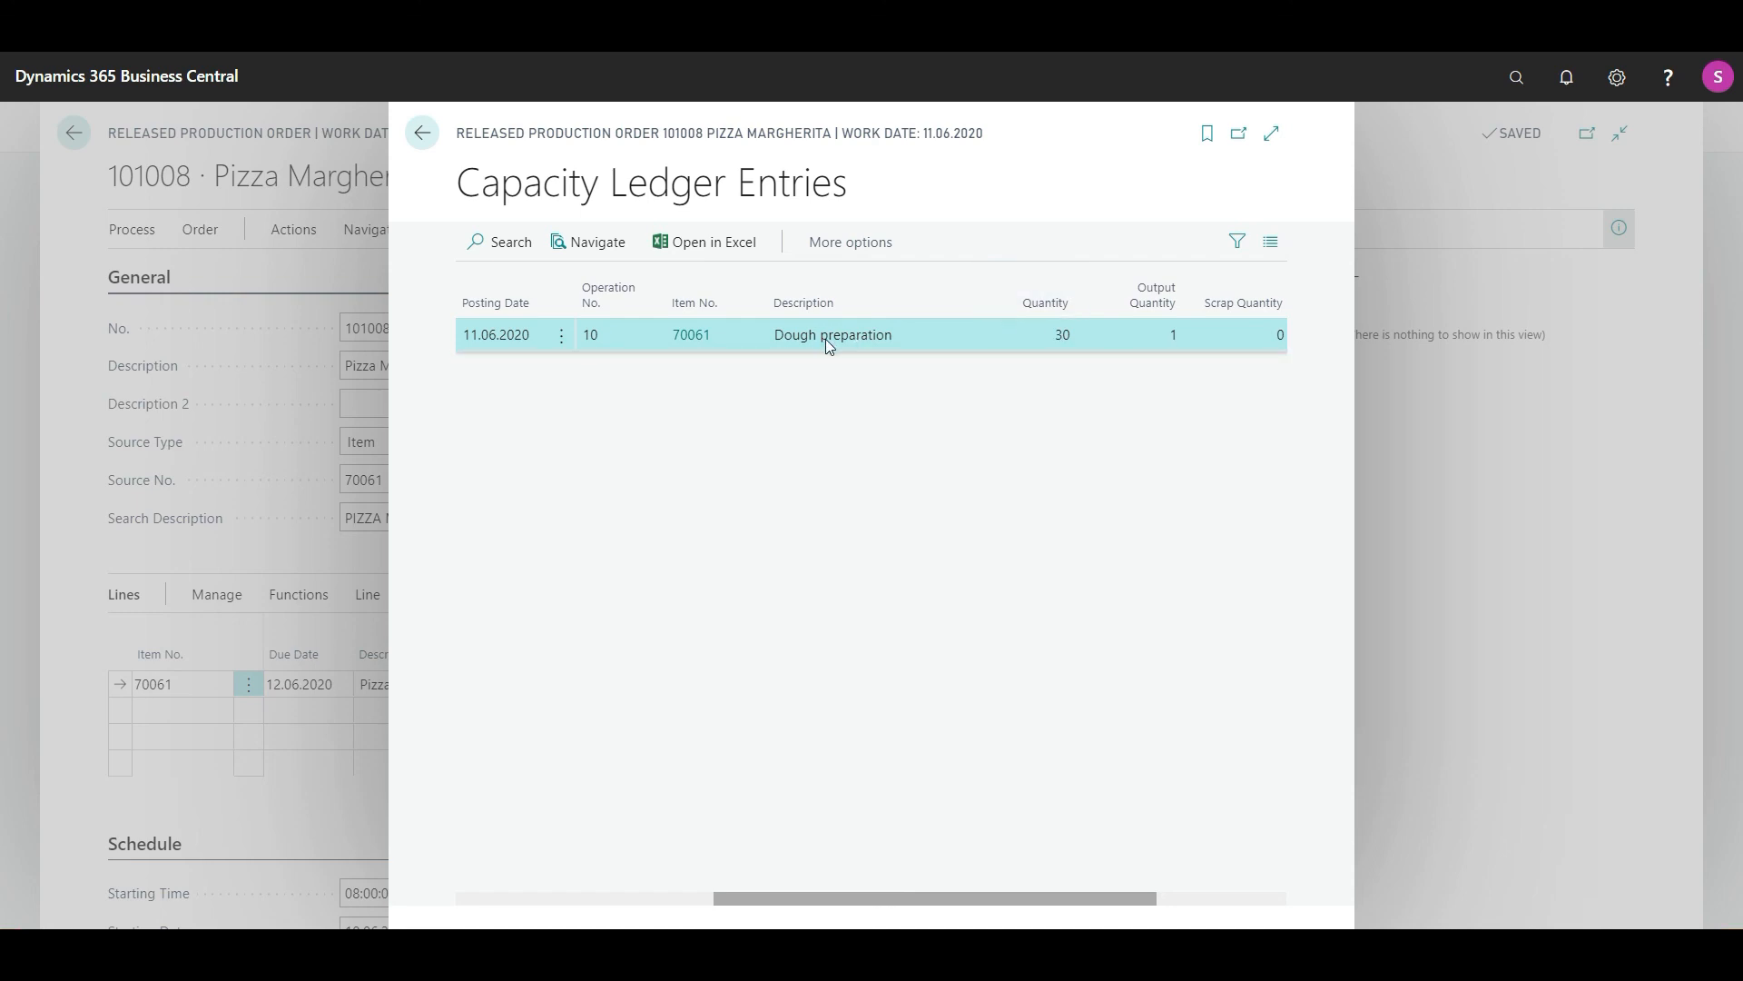
click(424, 144)
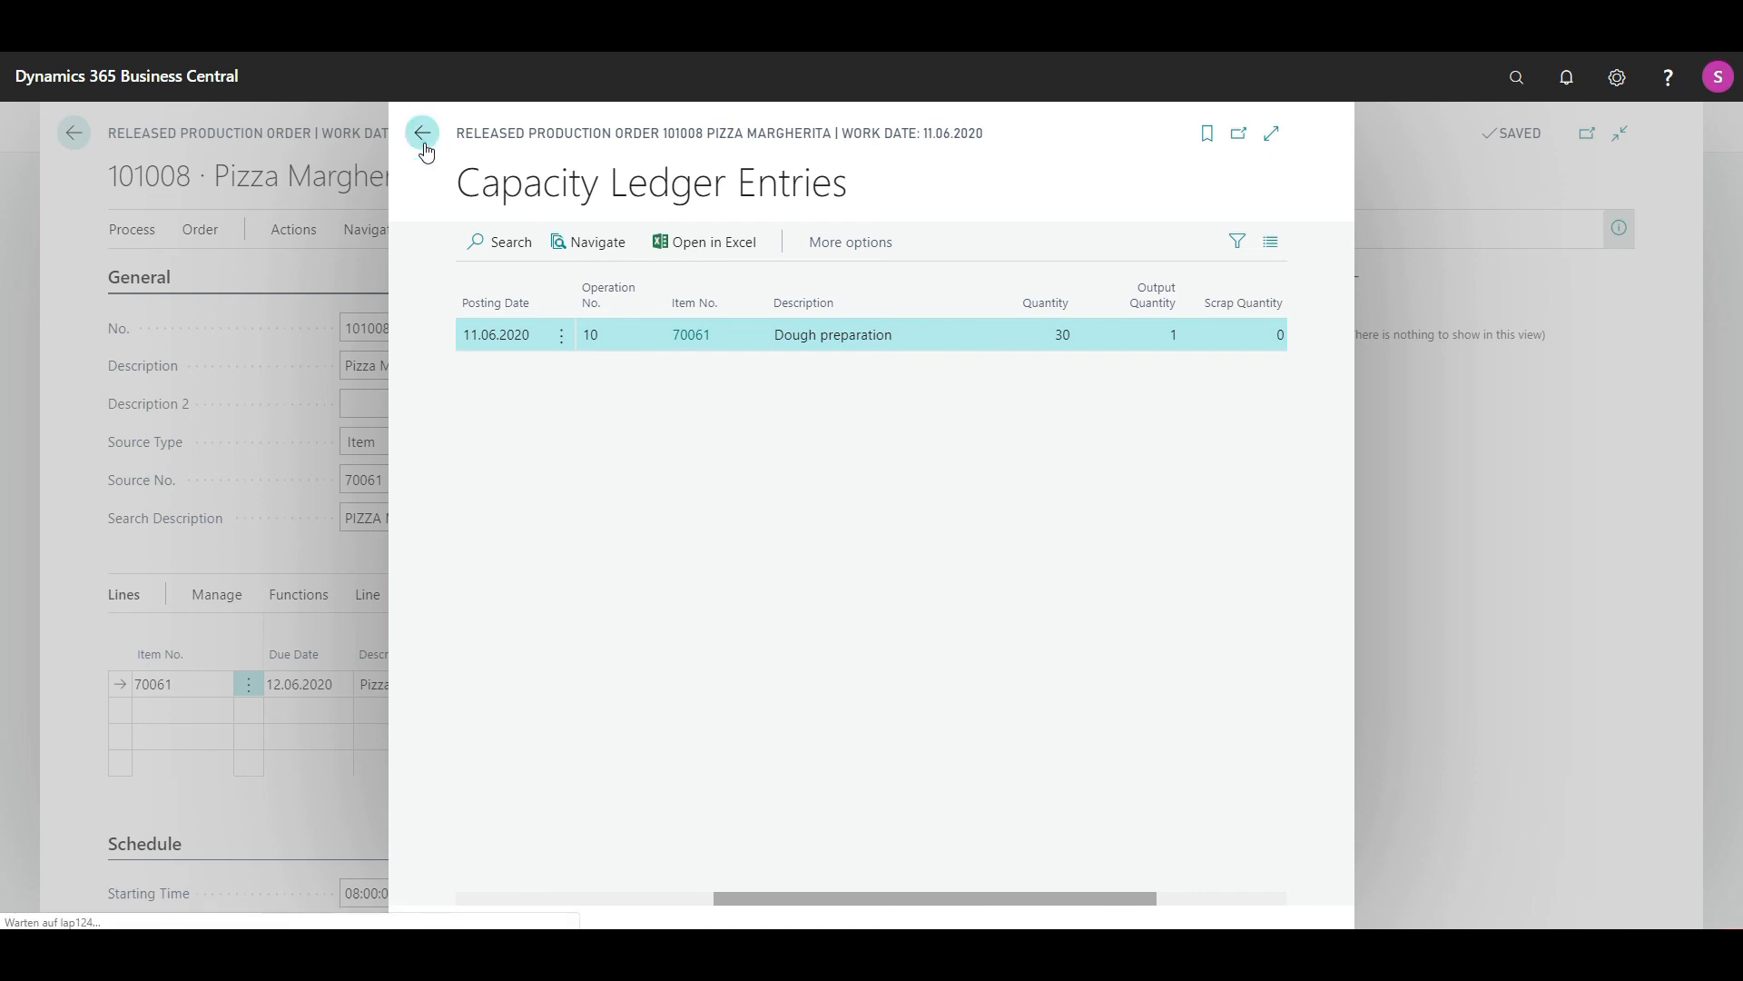
Step: Close the Pizza Margherita production order and return from the released orders list to the World Pizza home page
click(78, 138)
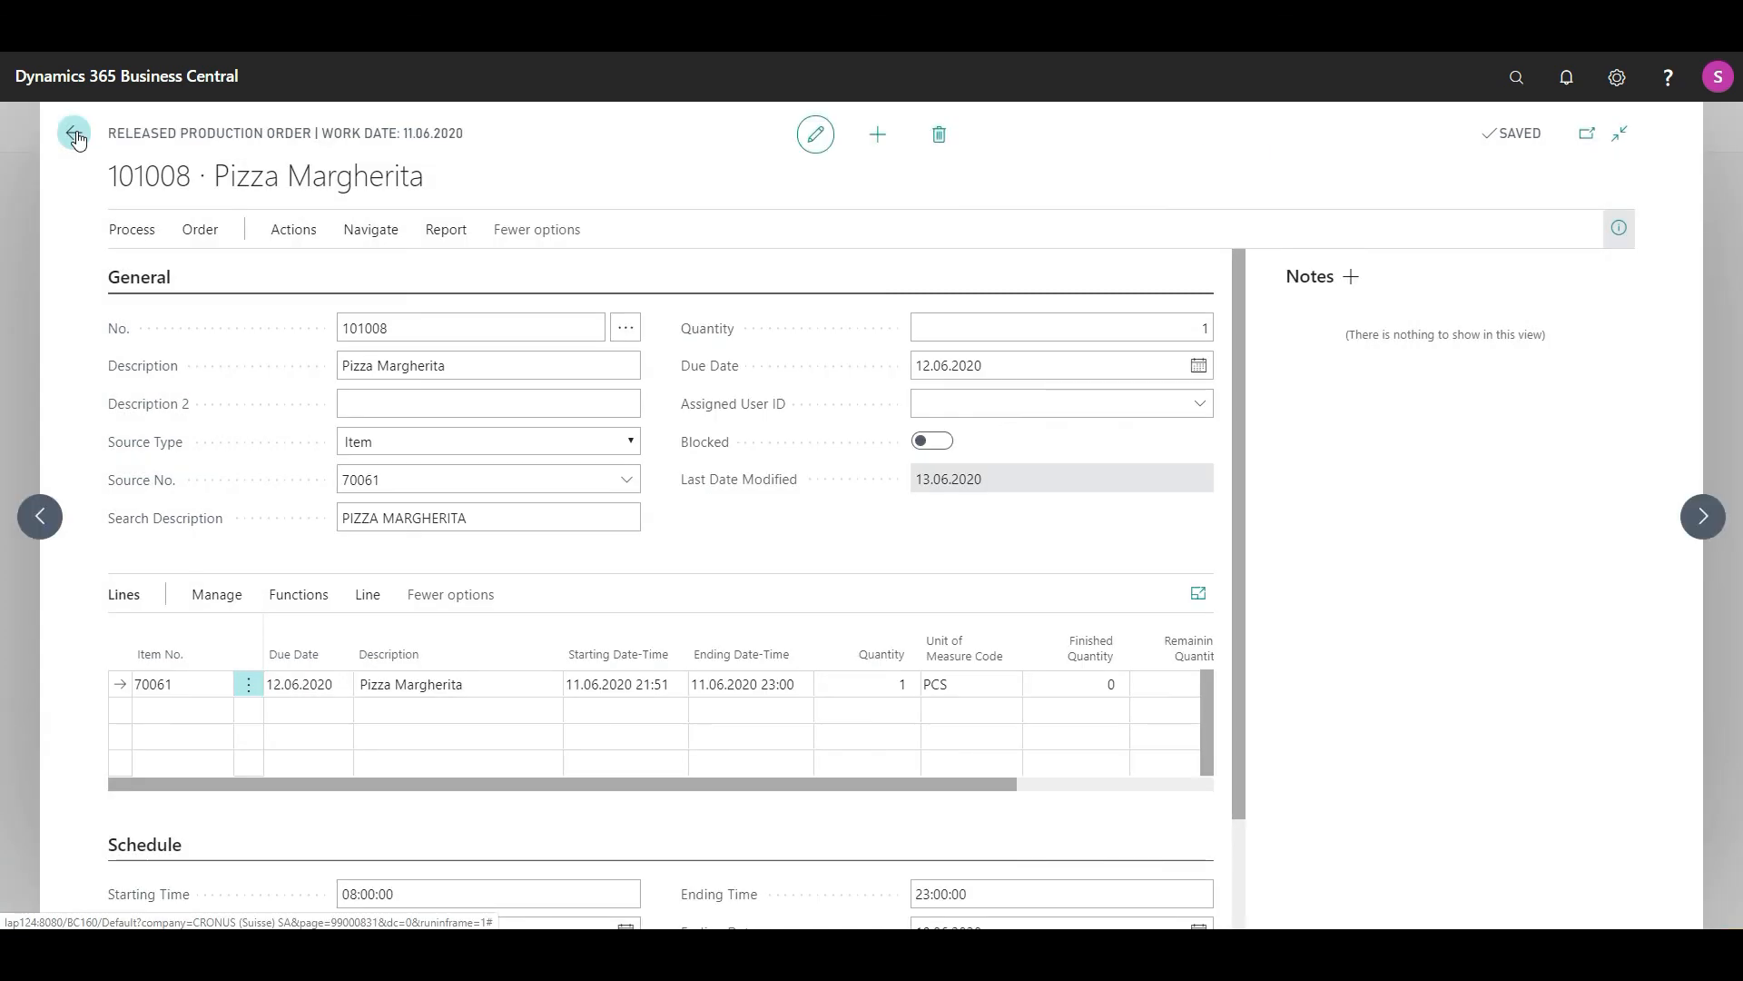
click(75, 136)
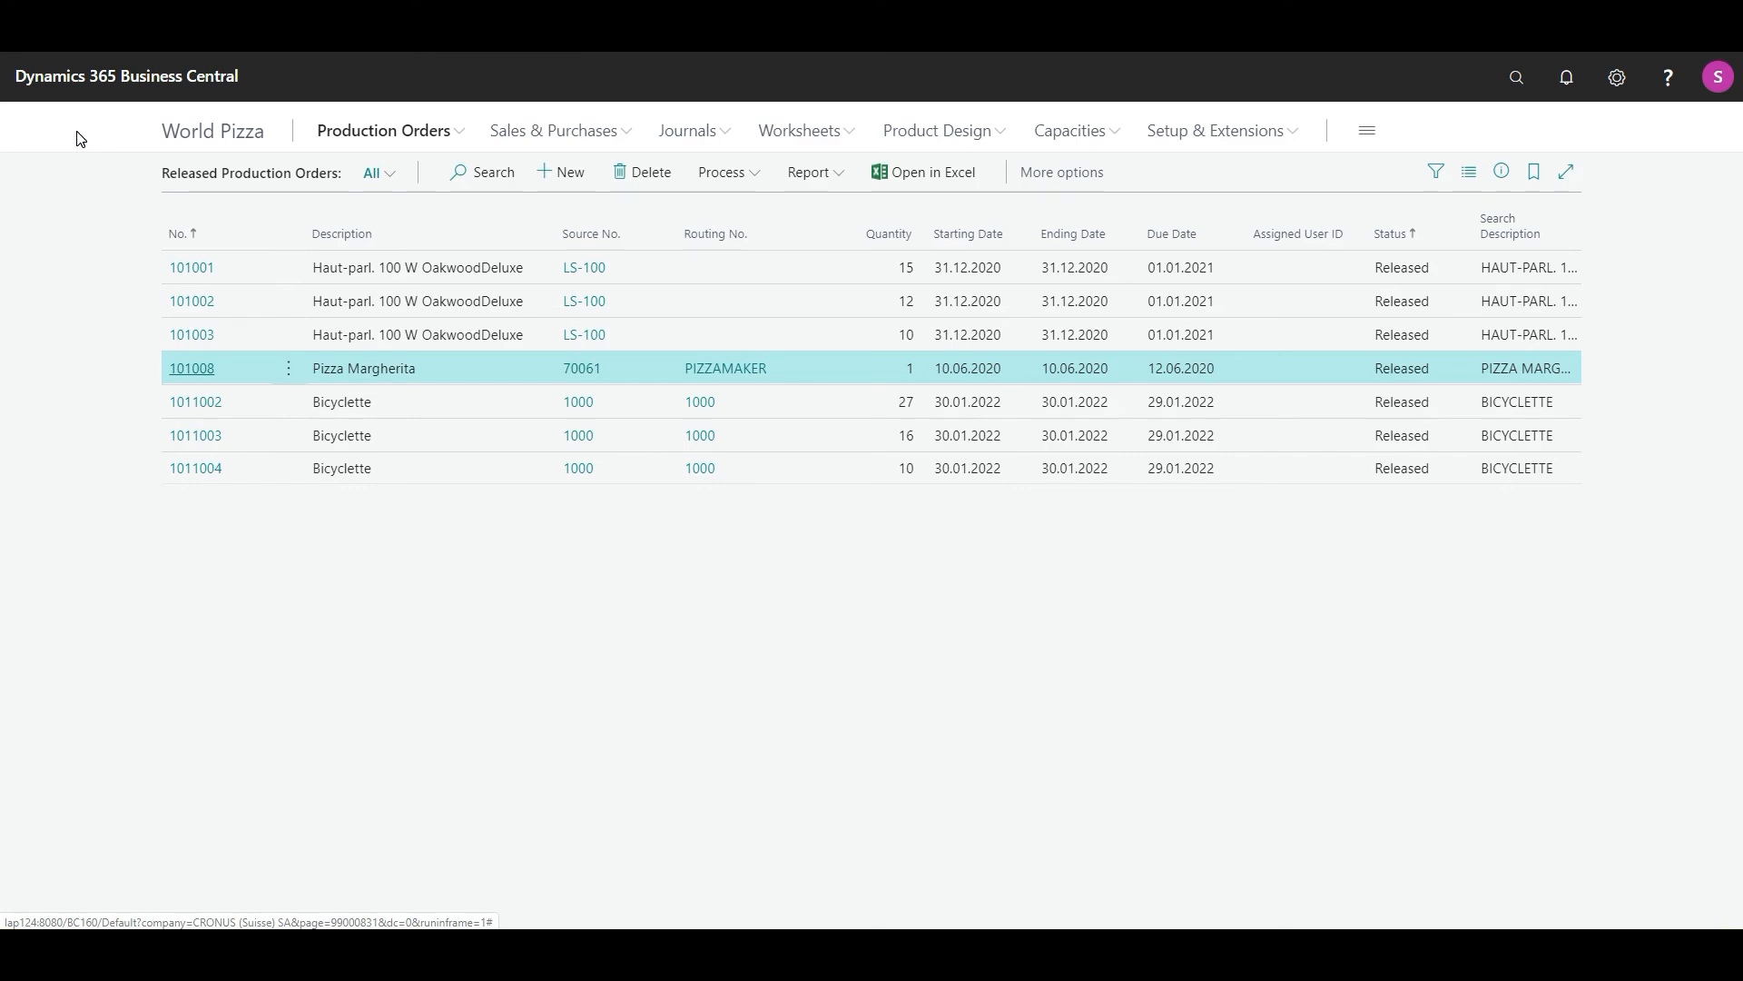
click(194, 136)
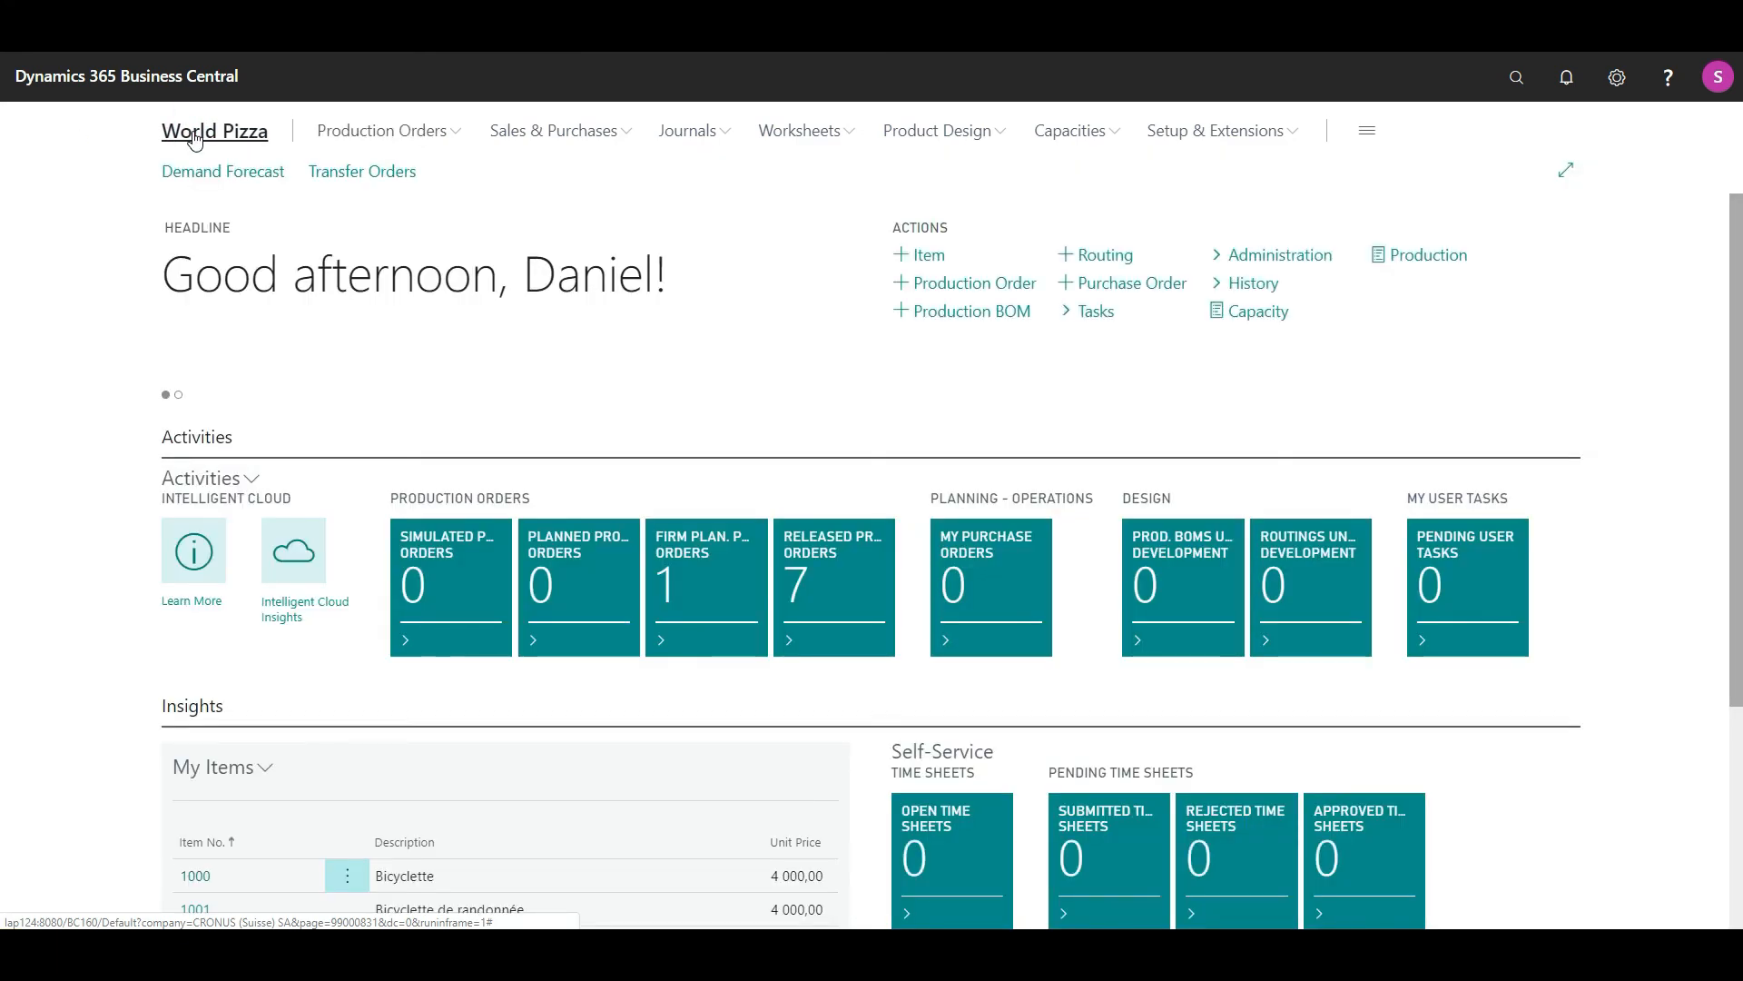